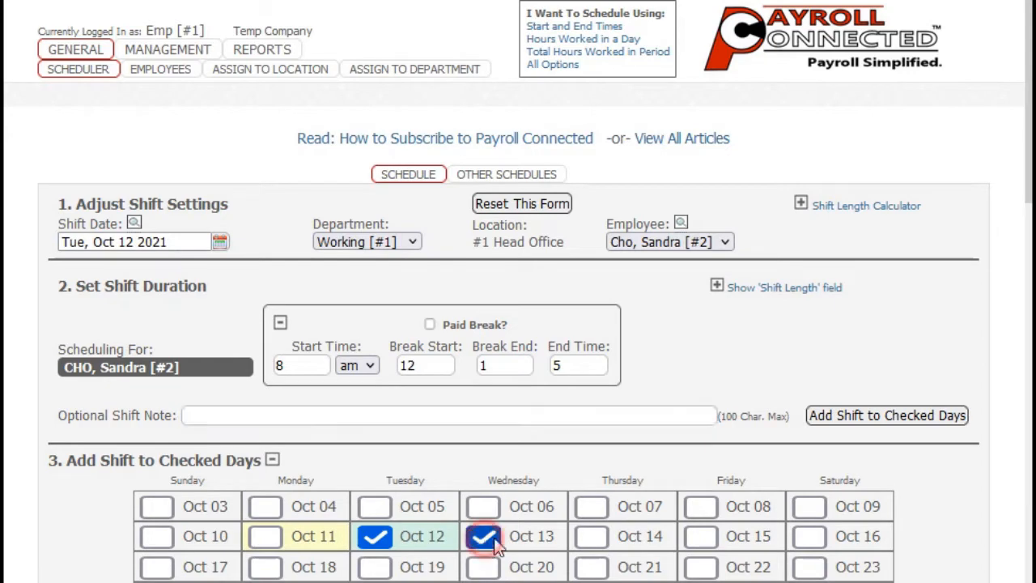
Include Oct 14 in the checked days and add the entered shift to Oct 12, 13 and 14
left_click(591, 536)
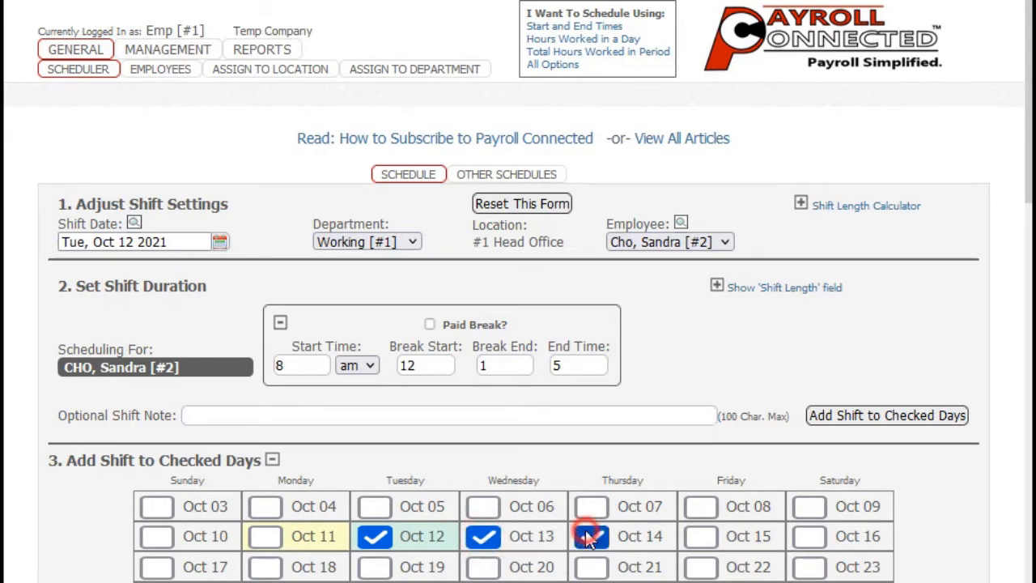
left_click(856, 415)
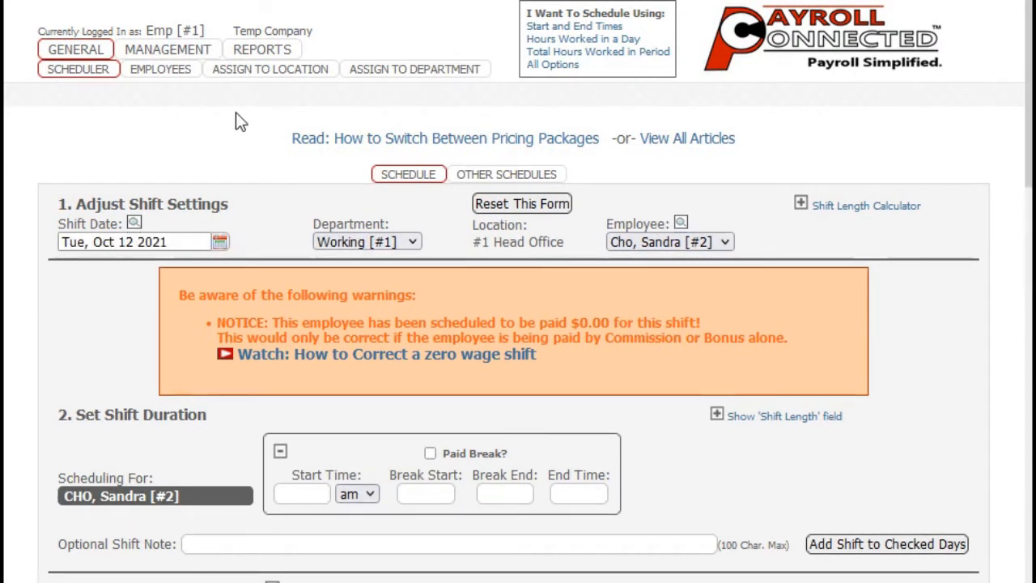
Prepare the payroll for the pay period ending Oct 18, 2021 and view the sample pay slips
mouse_move(184, 47)
left_click(186, 82)
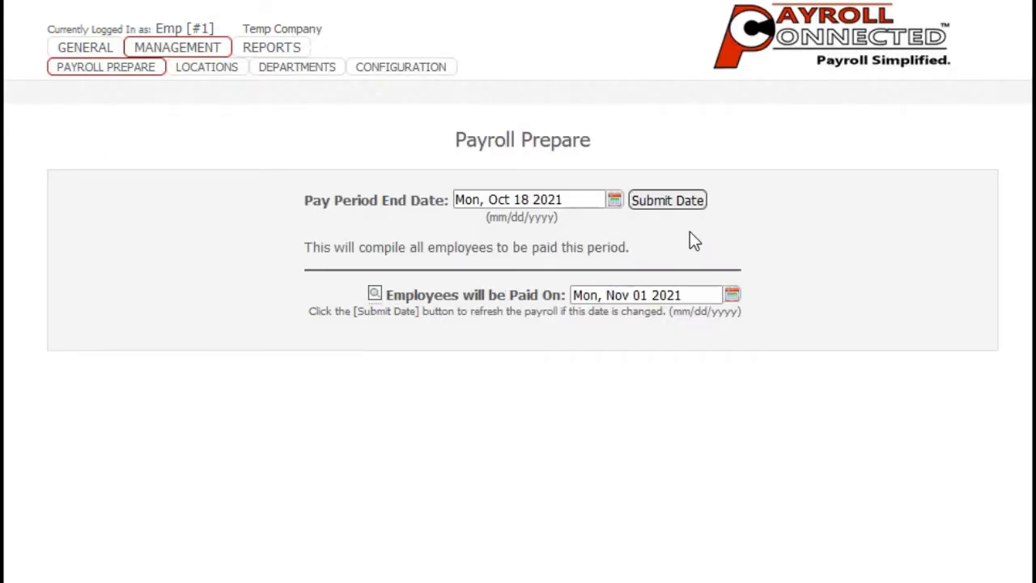
left_click(665, 201)
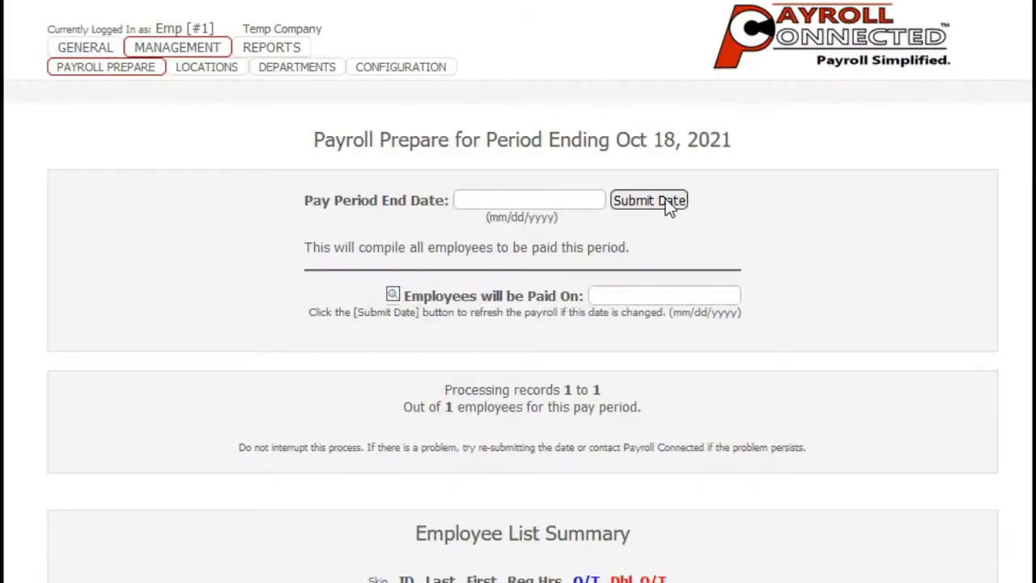
left_click(653, 378)
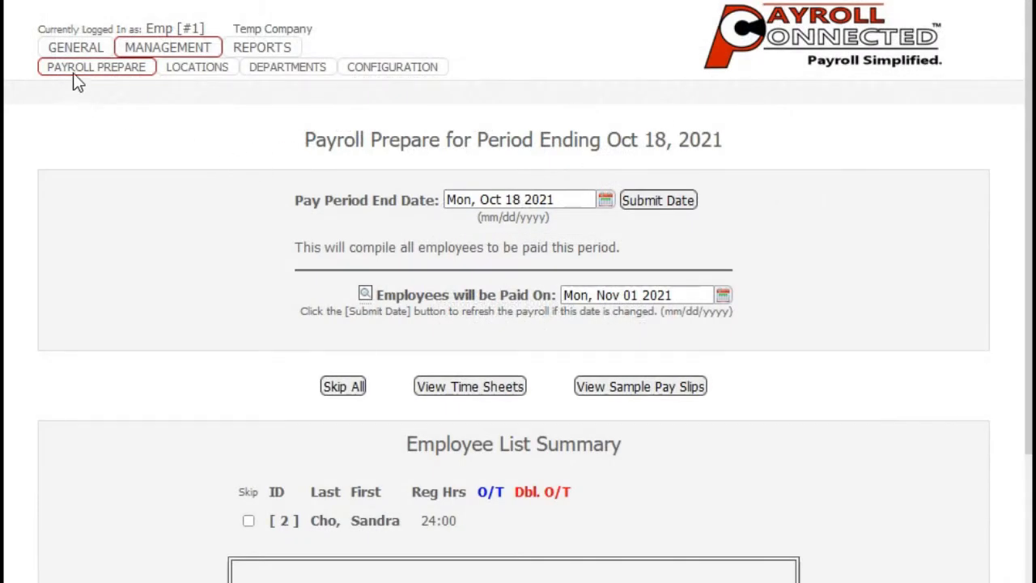
Return to the scheduler and examine the employee's scheduled October shifts in the calendar
mouse_move(75, 49)
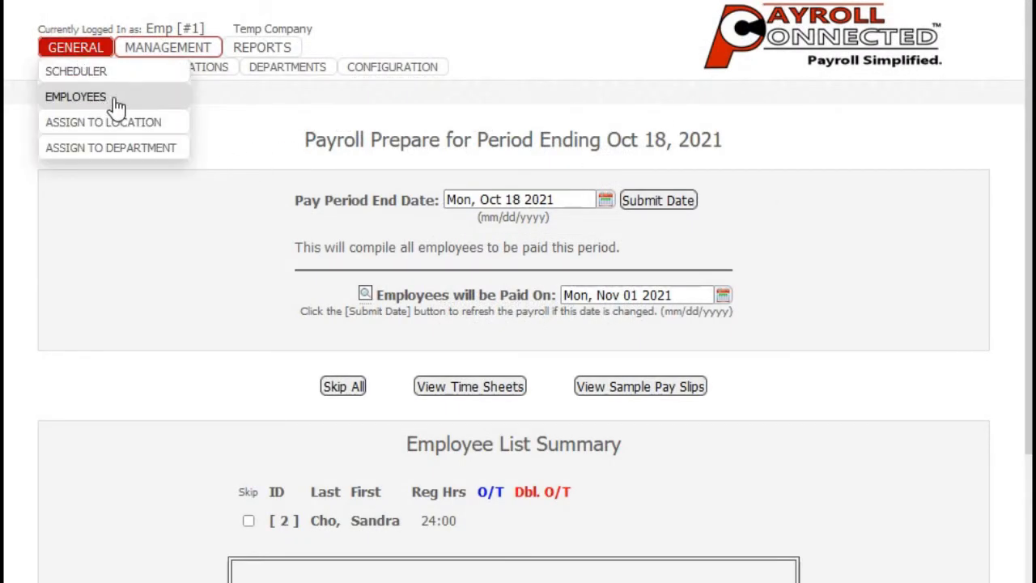
left_click(105, 73)
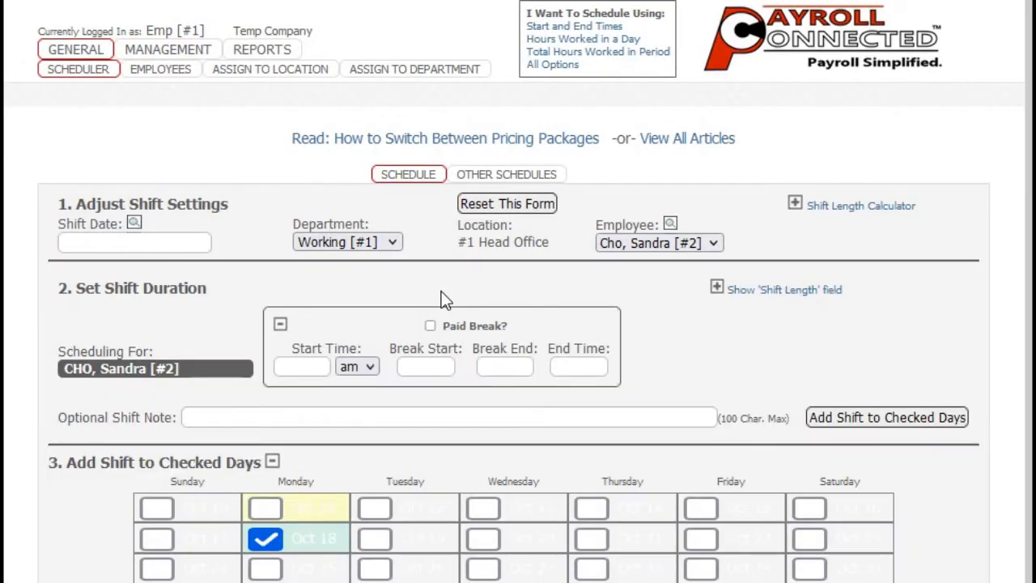
left_click(676, 386)
scroll(676, 385, "down", 5)
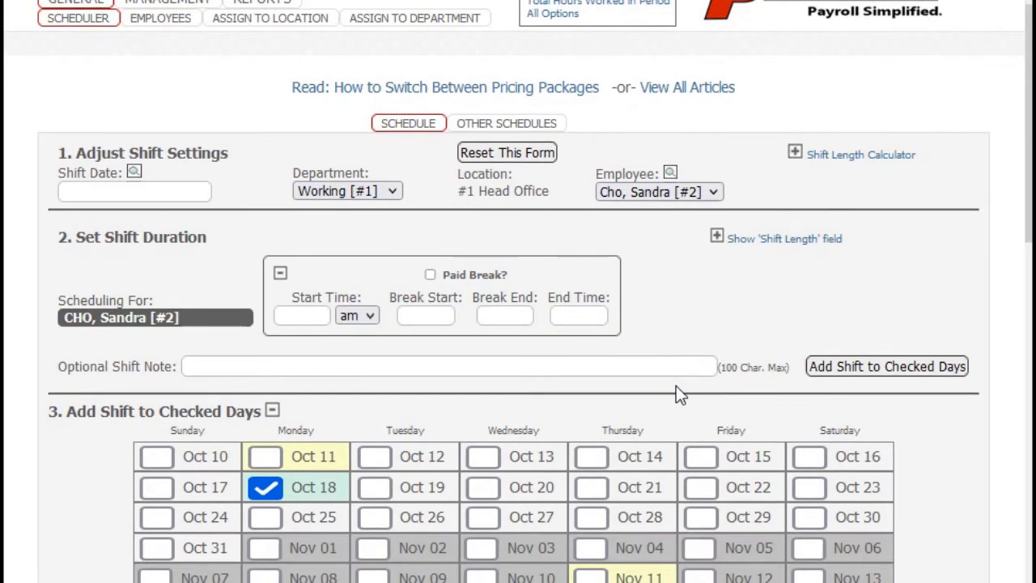
scroll(677, 386, "down", 4)
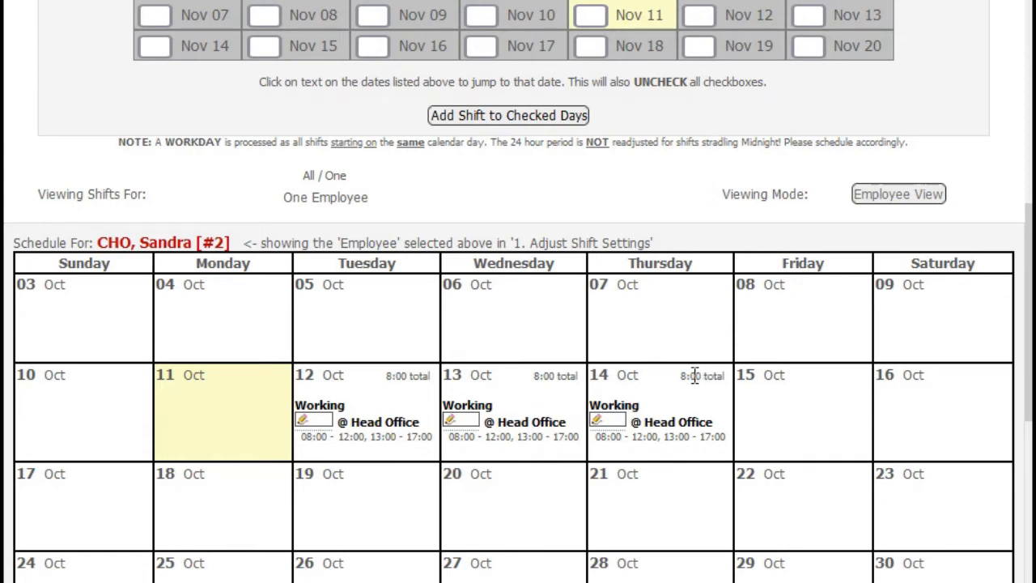
left_click(693, 183)
scroll(693, 183, "up", 5)
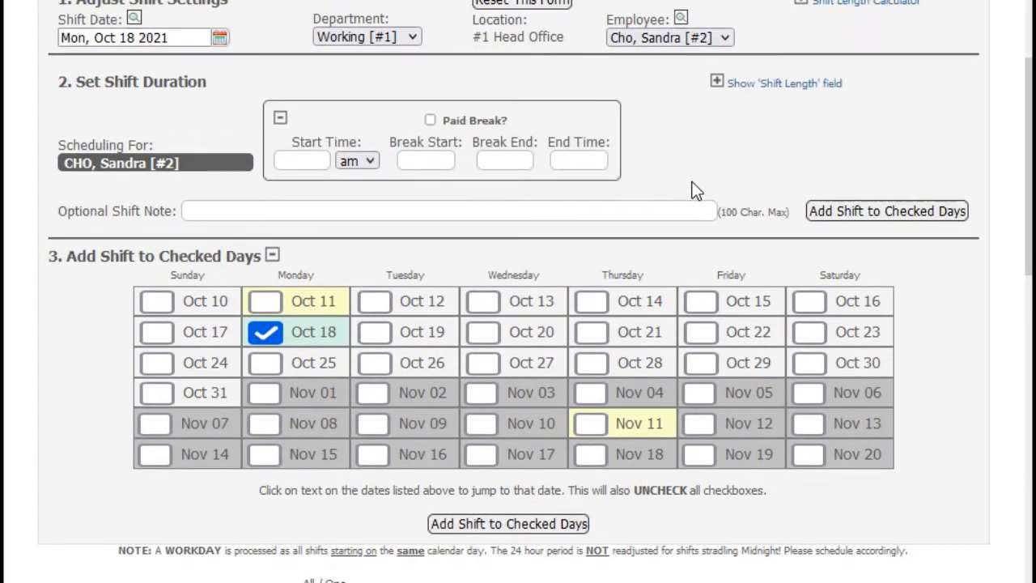
scroll(696, 191, "up", 1)
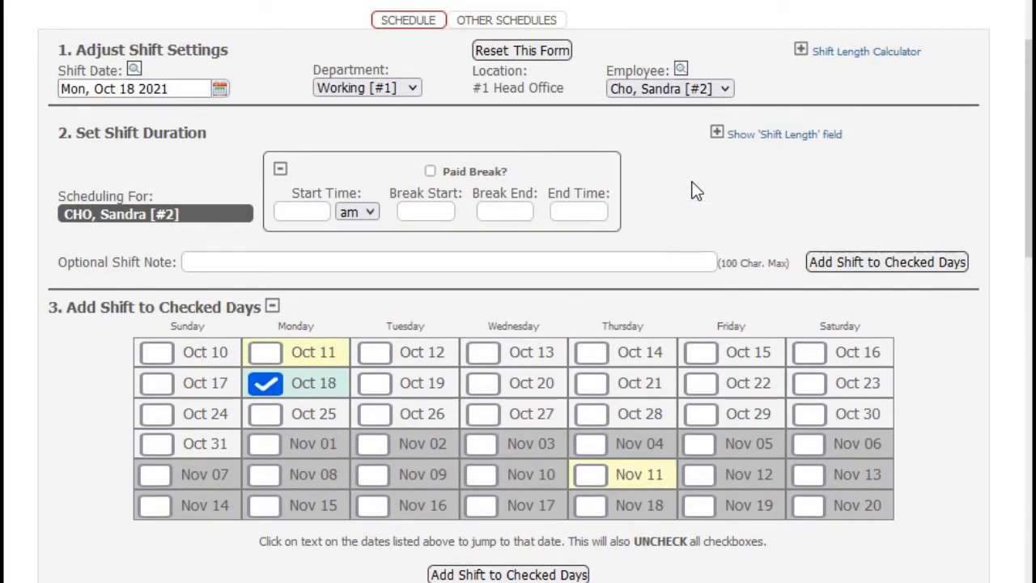
scroll(697, 191, "up", 2)
scroll(696, 191, "up", 1)
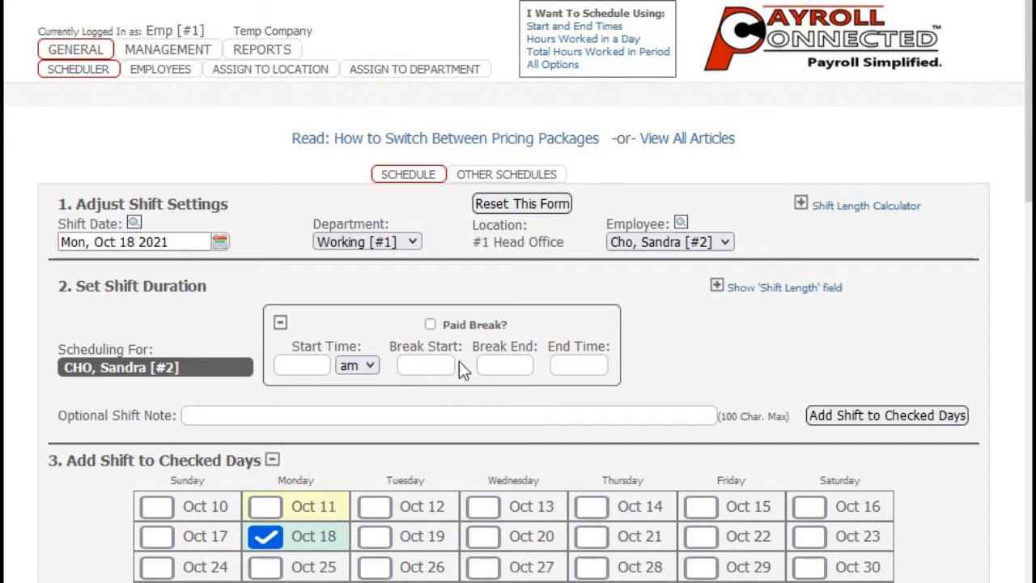
Set the annual salary amount in the selected employee's pay information to 30000 and save the change
left_click(175, 84)
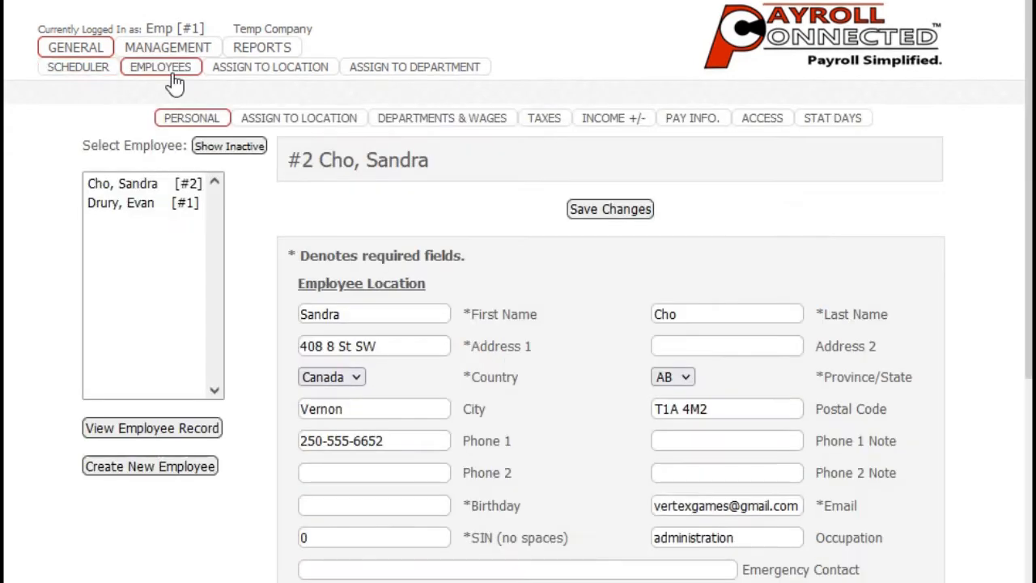
mouse_move(130, 49)
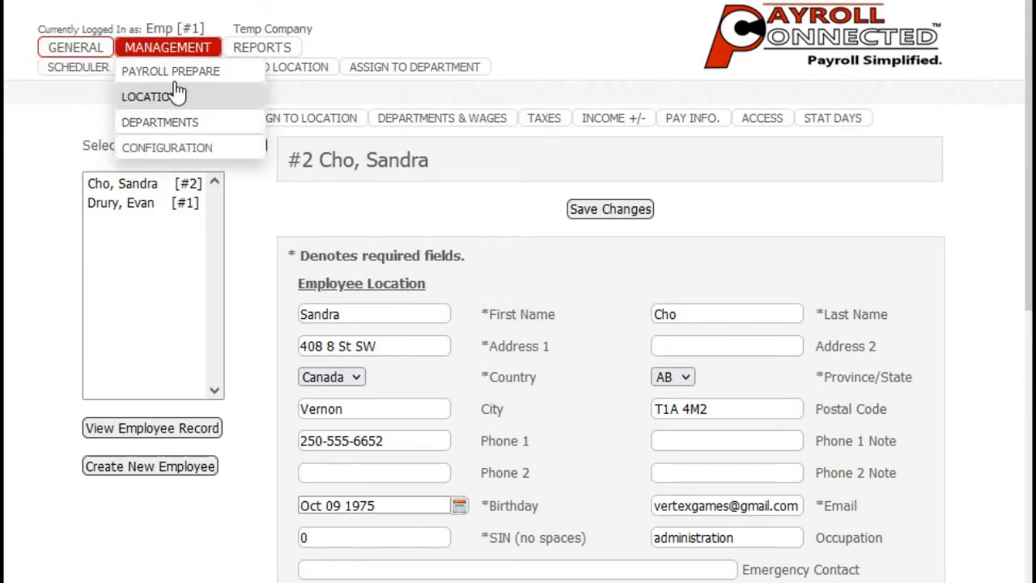
left_click(695, 119)
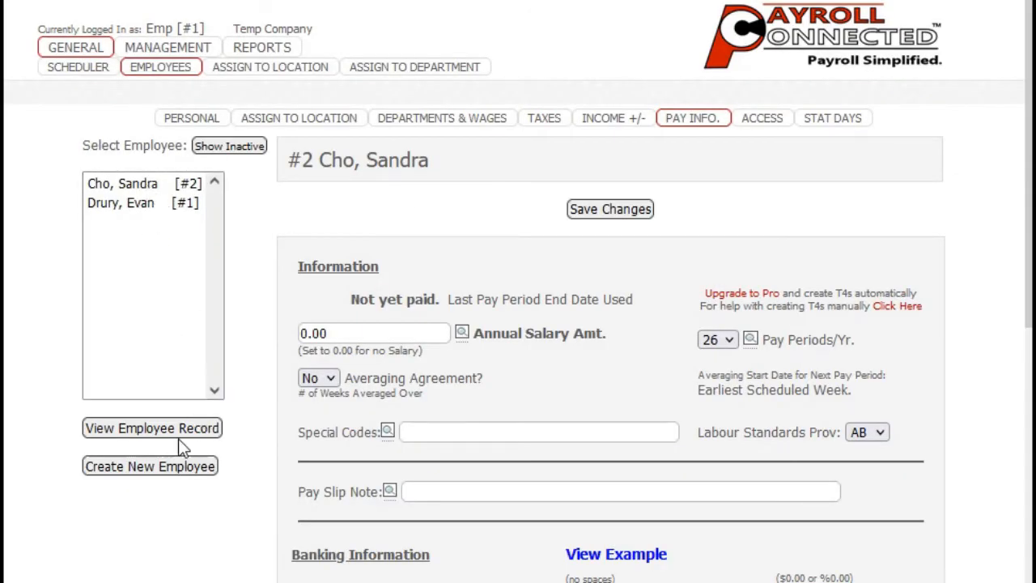
left_click(389, 335)
key("BackSpace")
key("BackSpace")
key("BackSpace")
key("BackSpace")
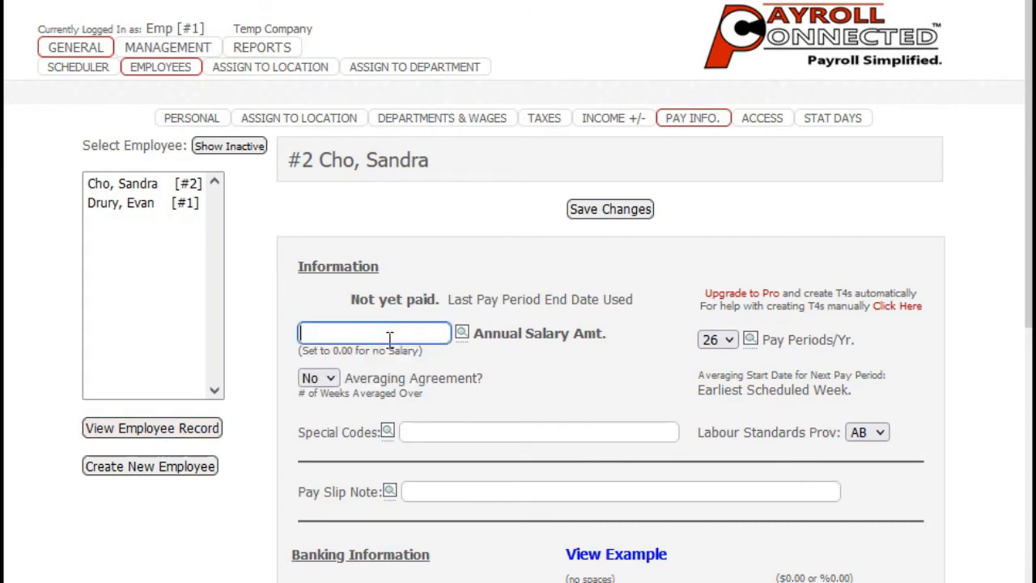
type("30")
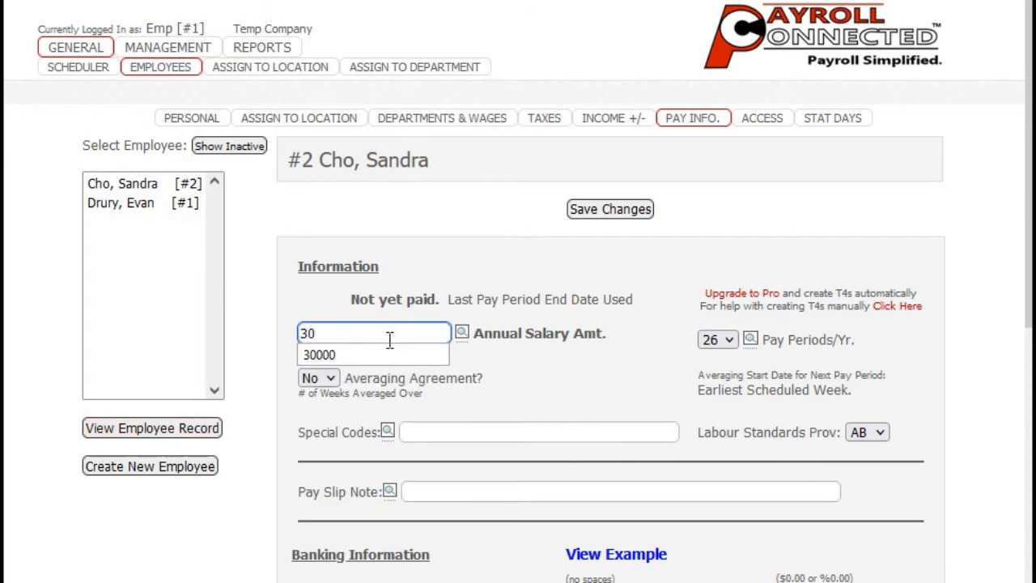
type("000")
key("Return")
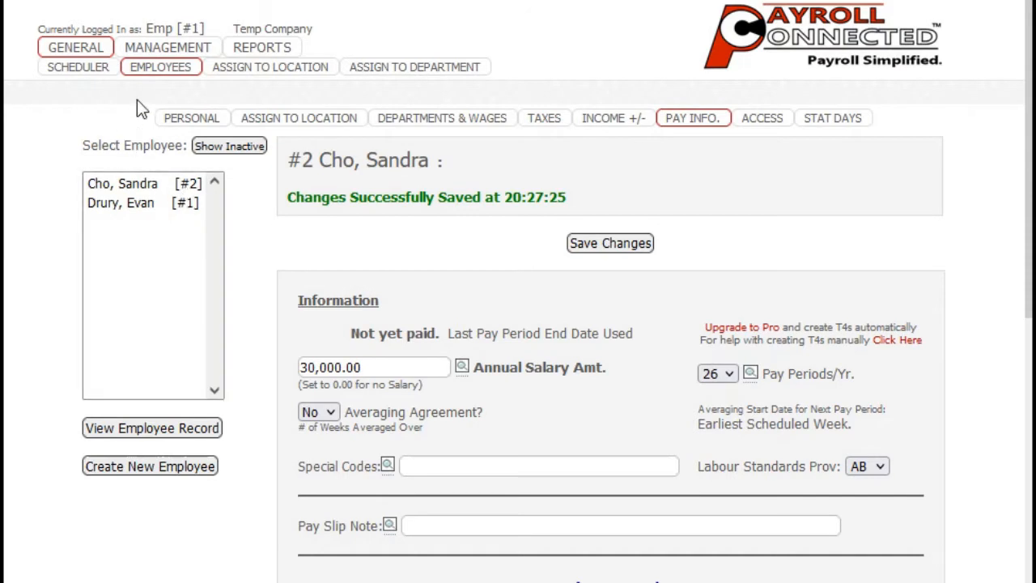
Recompile the payroll for the period ending Oct 18, 2021 and check the salaried employee's sample pay slip
mouse_move(188, 50)
left_click(188, 73)
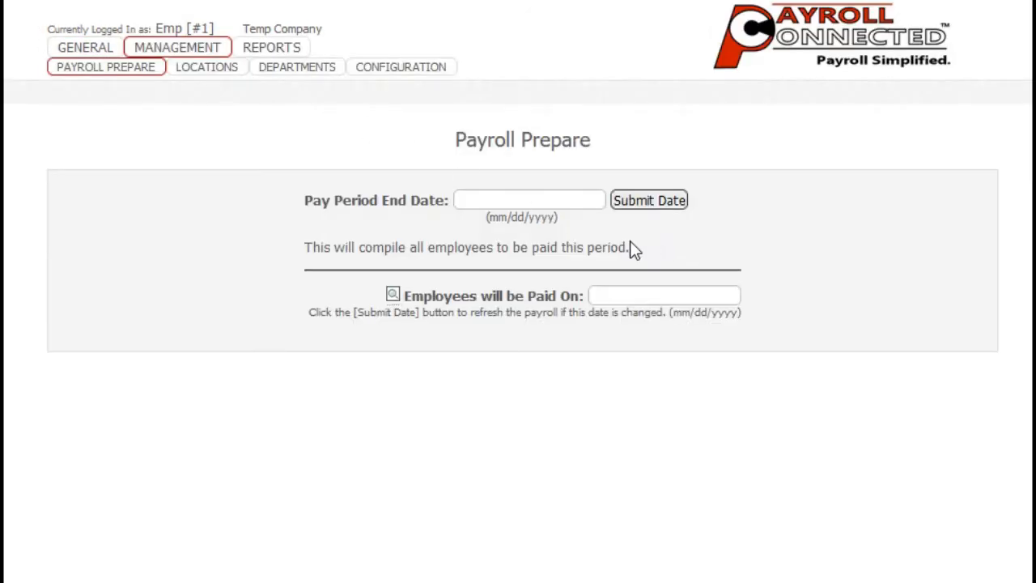
left_click(663, 207)
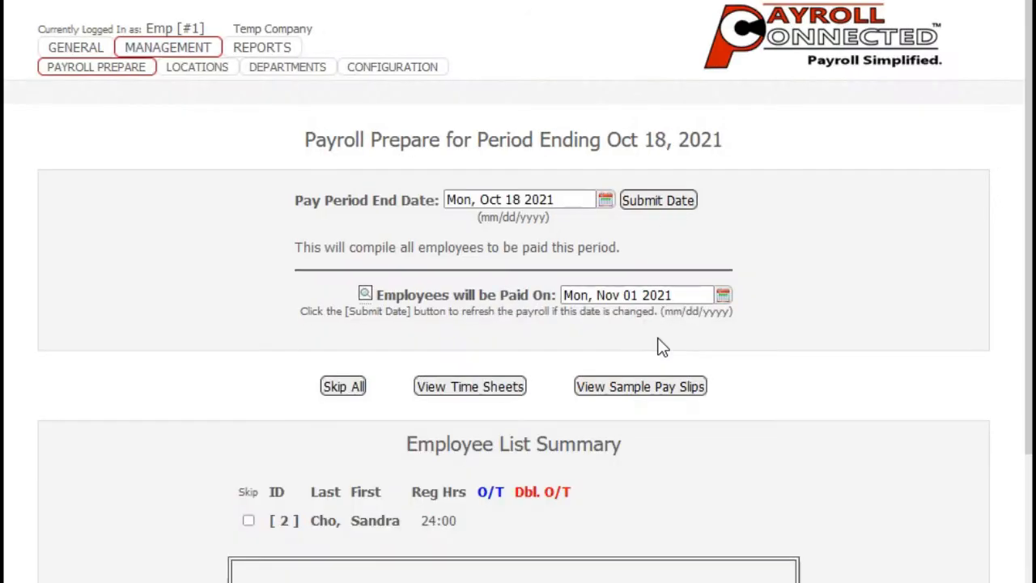
left_click(646, 390)
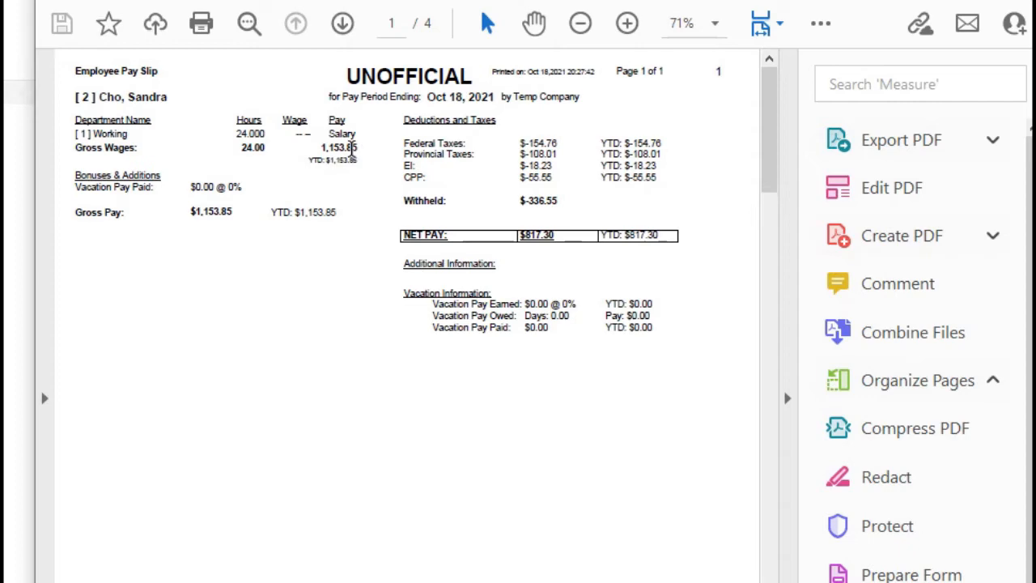
key("alt+Tab")
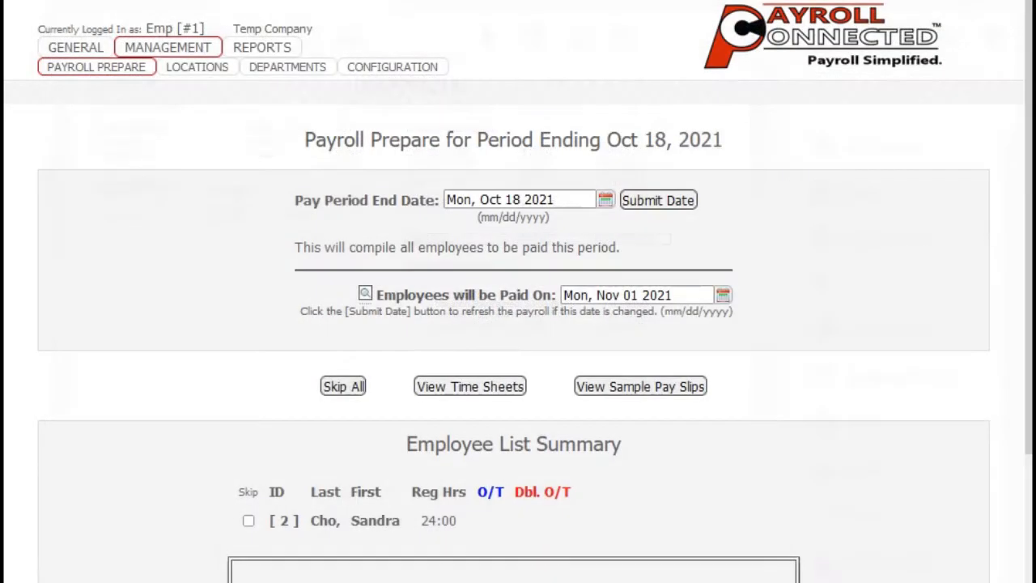
Set the employee's annual salary amount back to 0 in the pay information and save it
mouse_move(97, 56)
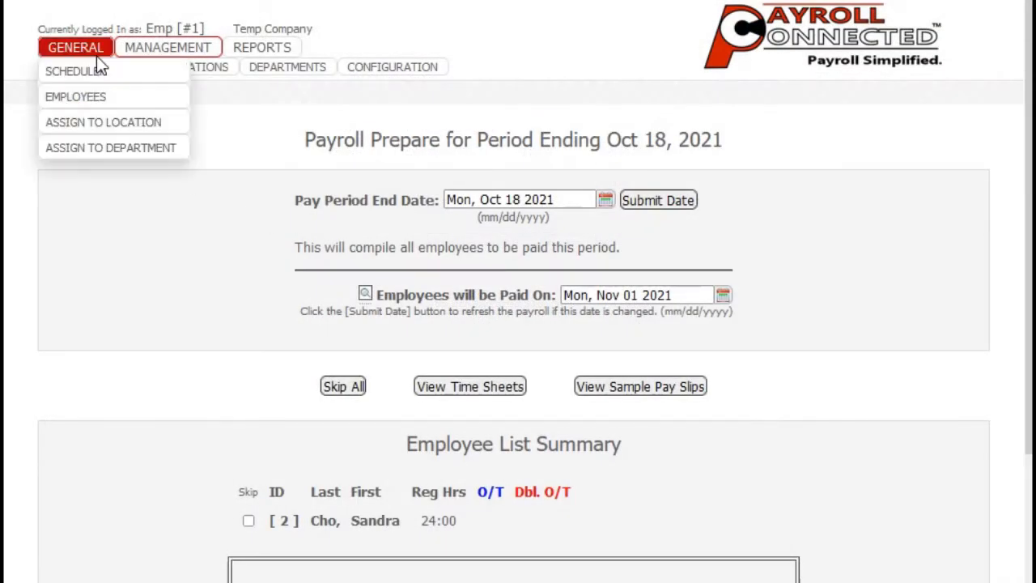
left_click(81, 101)
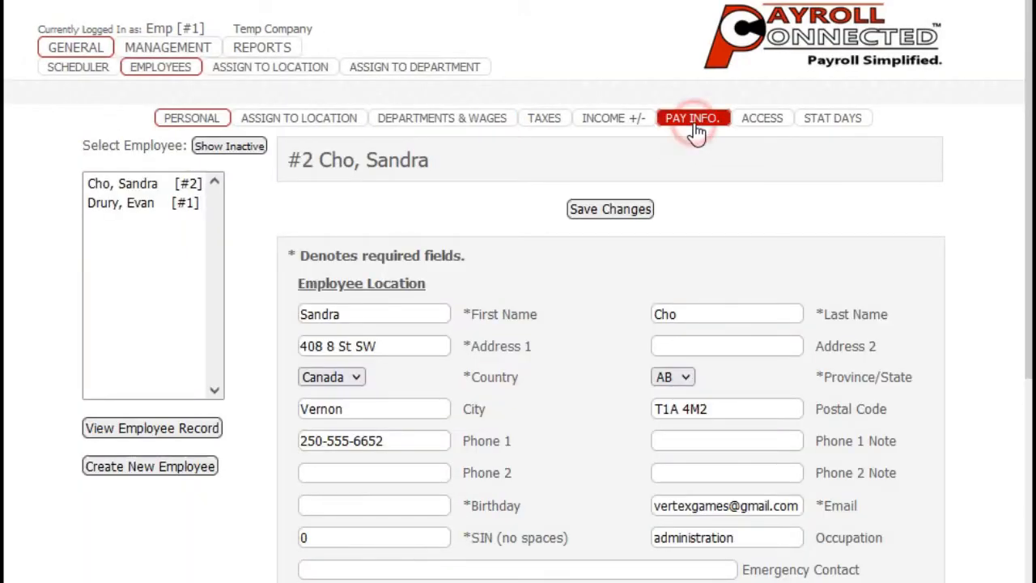
left_click(694, 129)
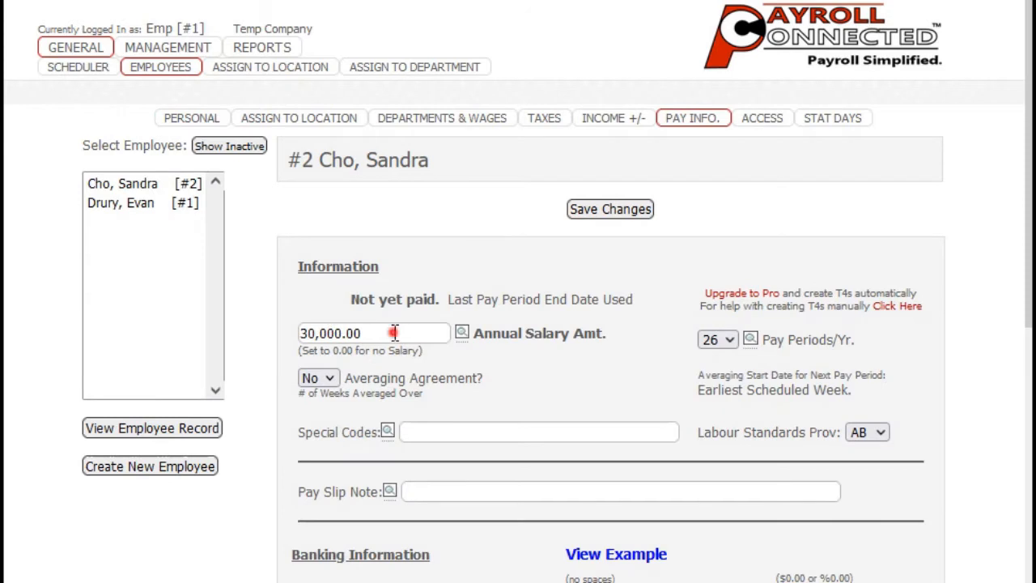
left_click(394, 334)
key("BackSpace")
key("BackSpace")
key("BackSpace")
key("BackSpace")
key("BackSpace")
key("BackSpace")
key("BackSpace")
key("BackSpace")
key("BackSpace")
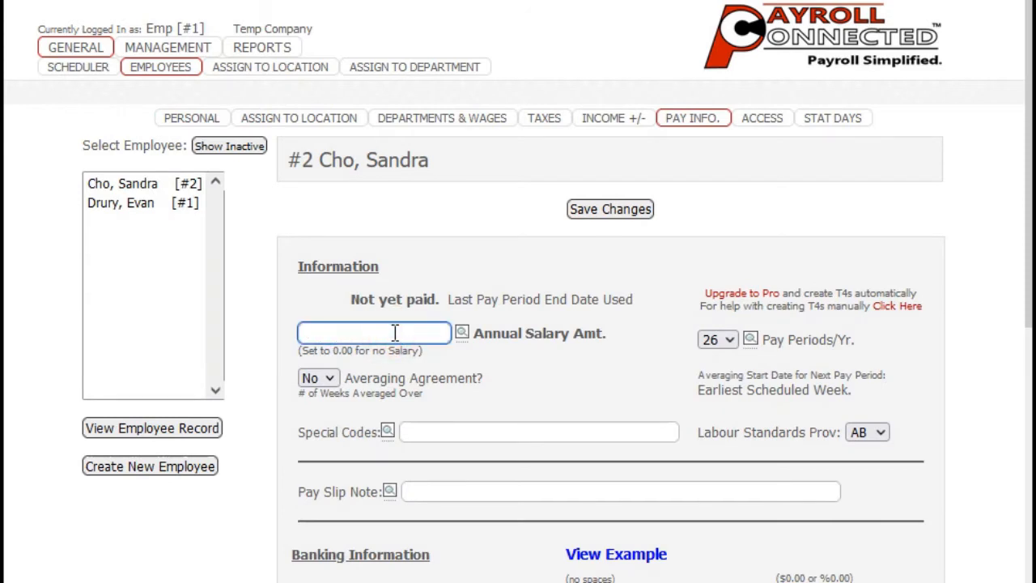
type("0")
key("Return")
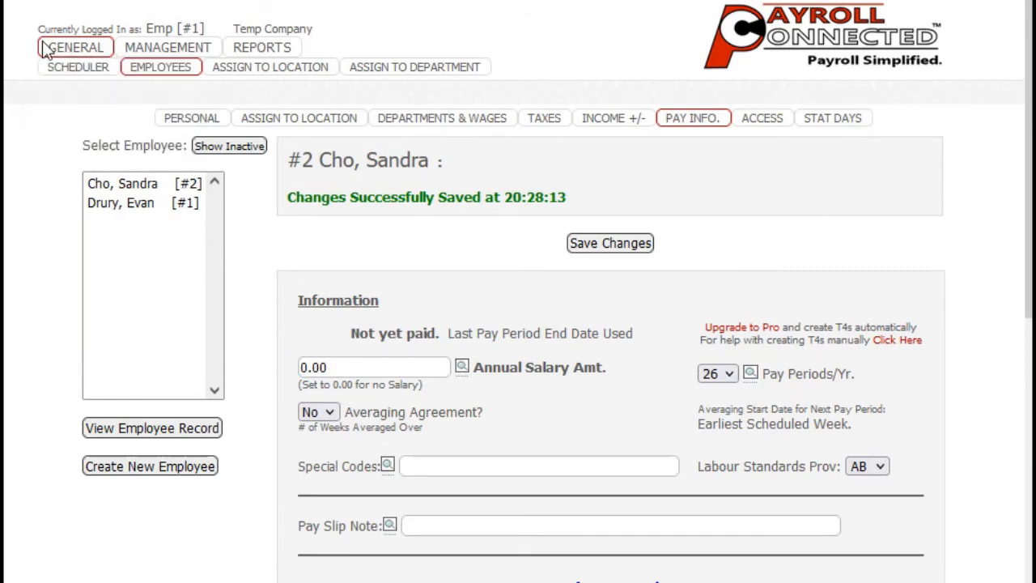
Open the scheduler and delete the employee's Oct 14 shift from the schedule calendar
mouse_move(51, 47)
left_click(64, 73)
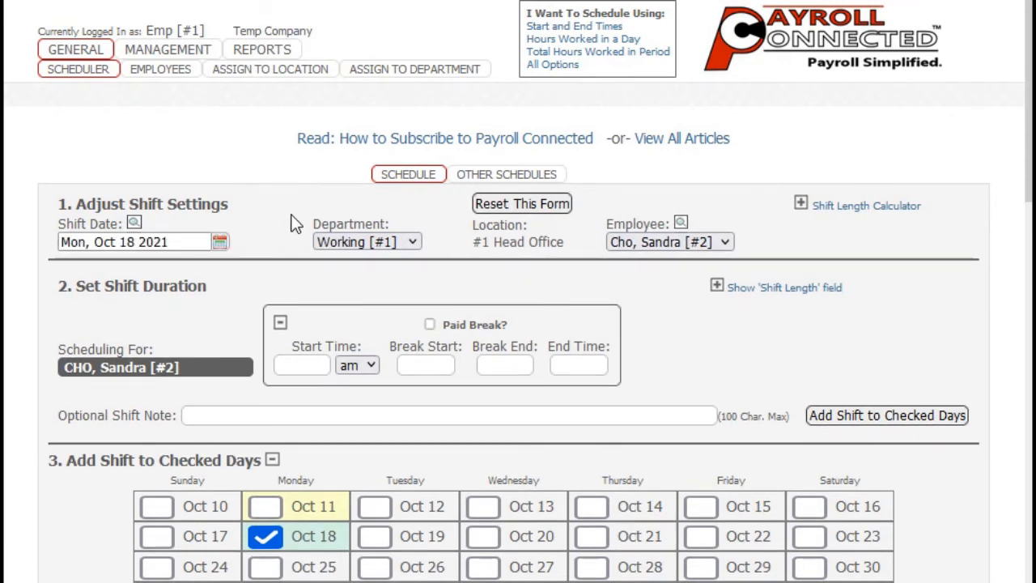
scroll(293, 224, "down", 5)
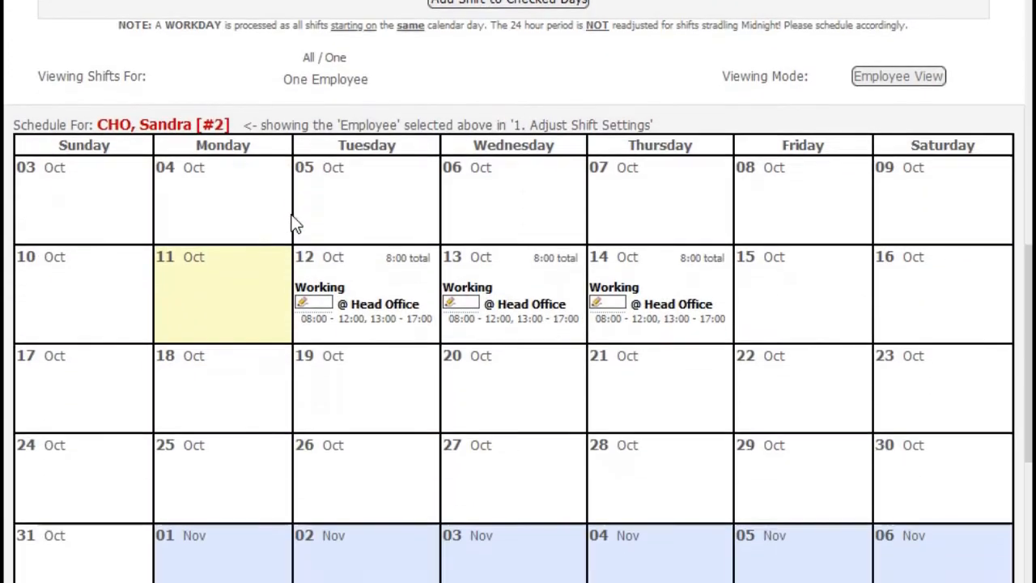
scroll(293, 224, "down", 1)
mouse_move(606, 271)
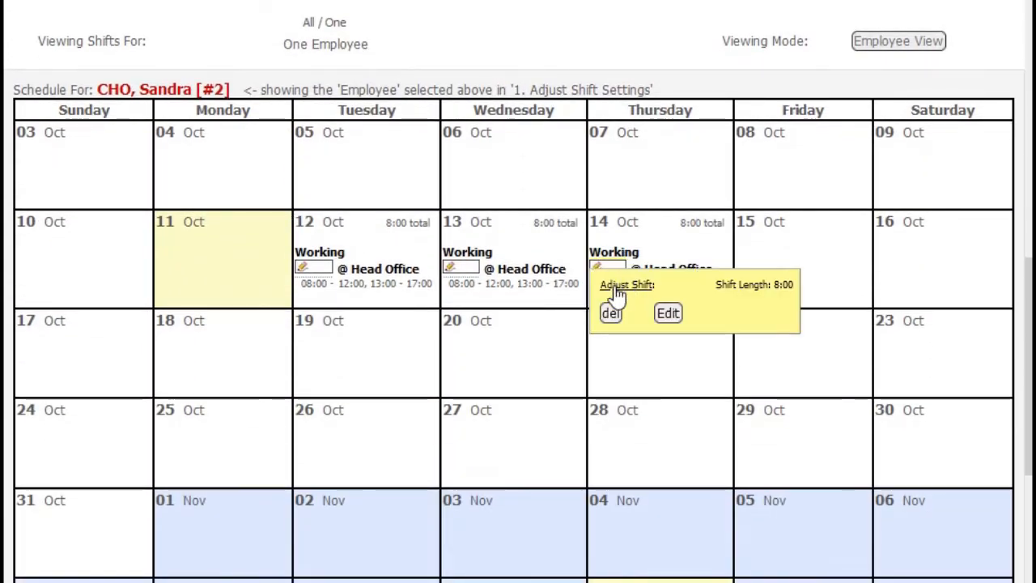
left_click(607, 317)
Delete the employee's Oct 13 shift from the schedule calendar
scroll(606, 318, "down", 6)
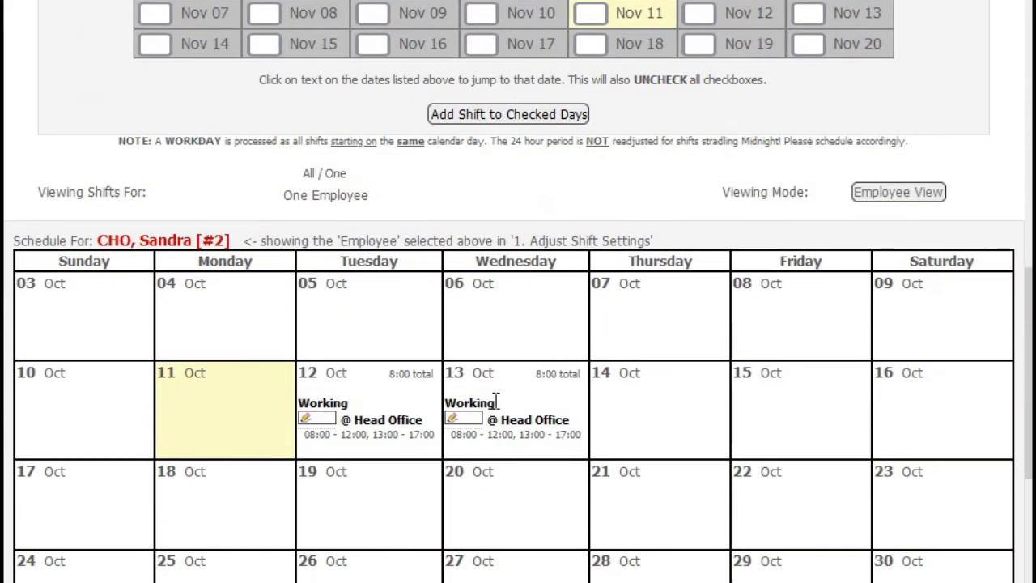
mouse_move(468, 435)
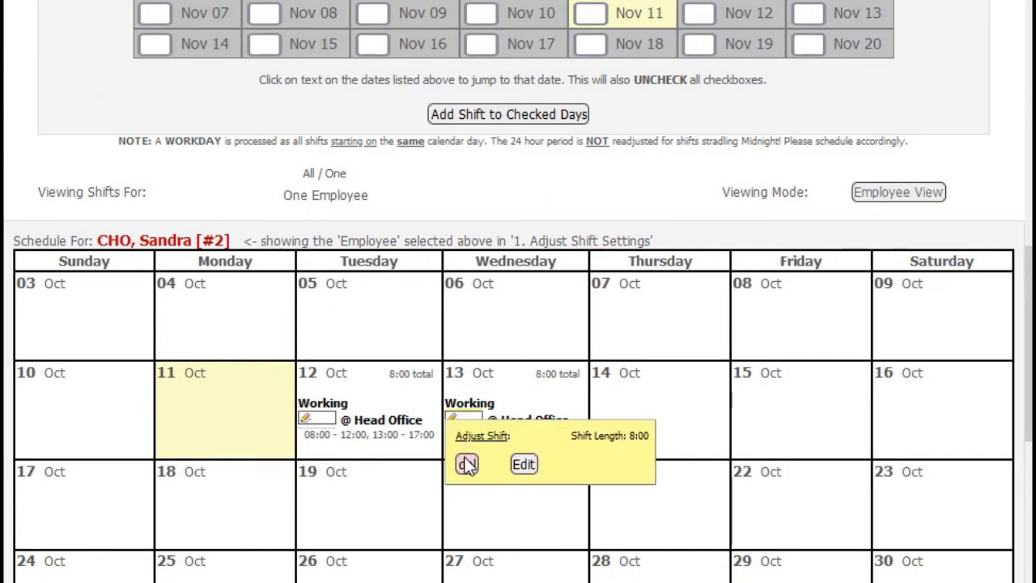
left_click(467, 463)
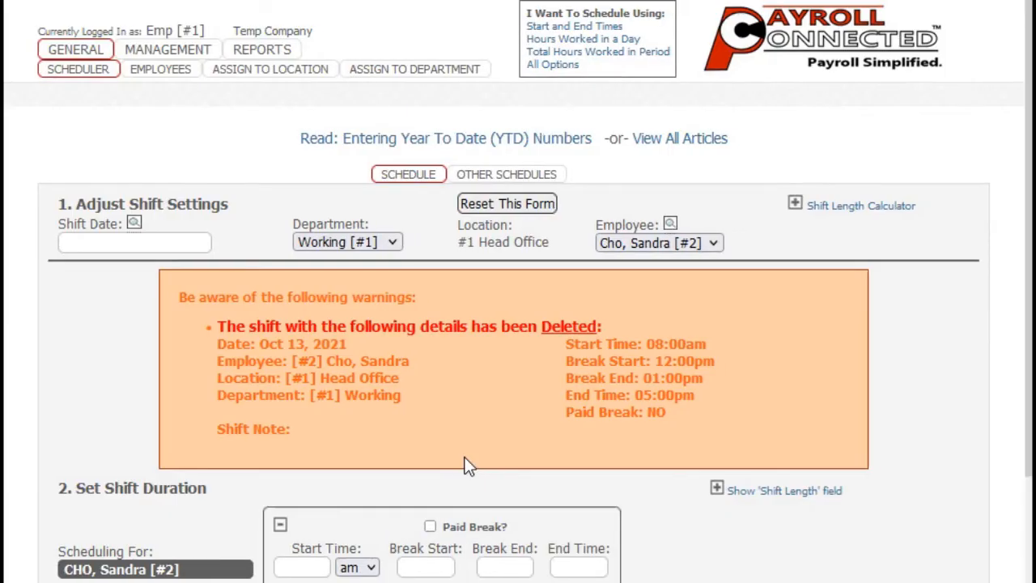
Delete the employee's remaining shift on Oct 12 from the schedule calendar
scroll(468, 466, "down", 4)
scroll(468, 467, "down", 6)
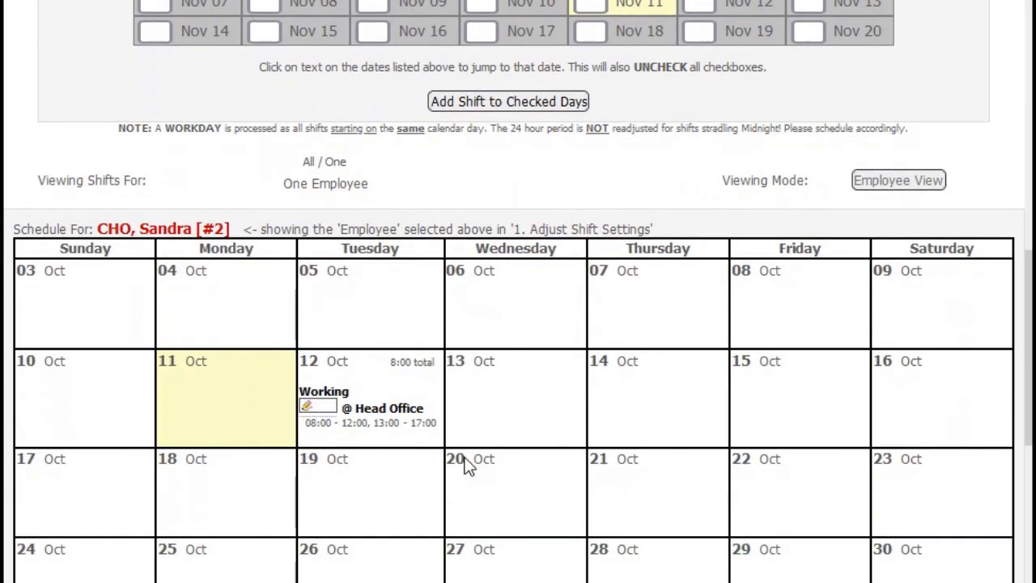
left_click(313, 408)
left_click(321, 452)
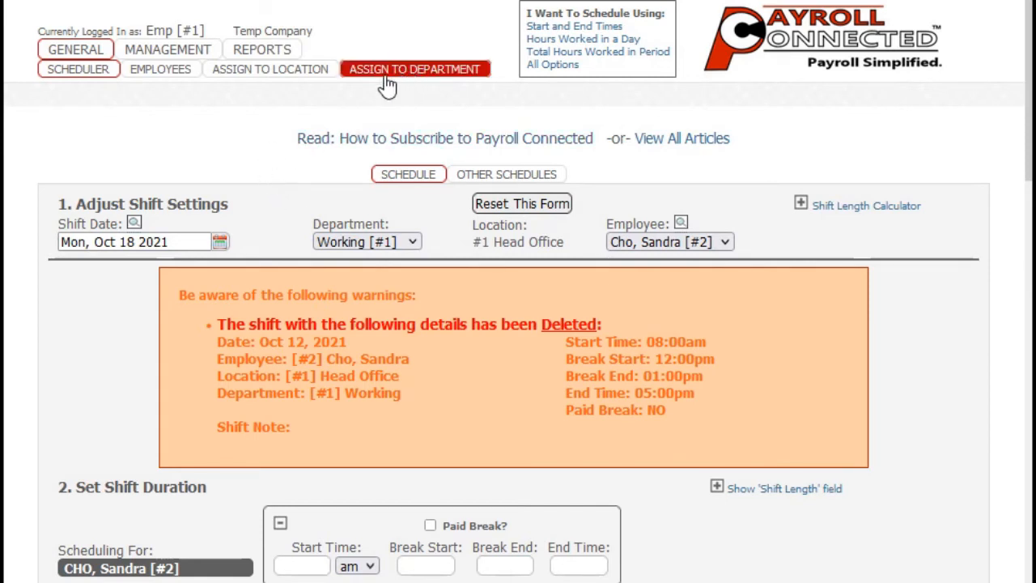
Open the employee's departments and wages record, set the Working department wage to 15.00 per hour and save it
mouse_move(76, 53)
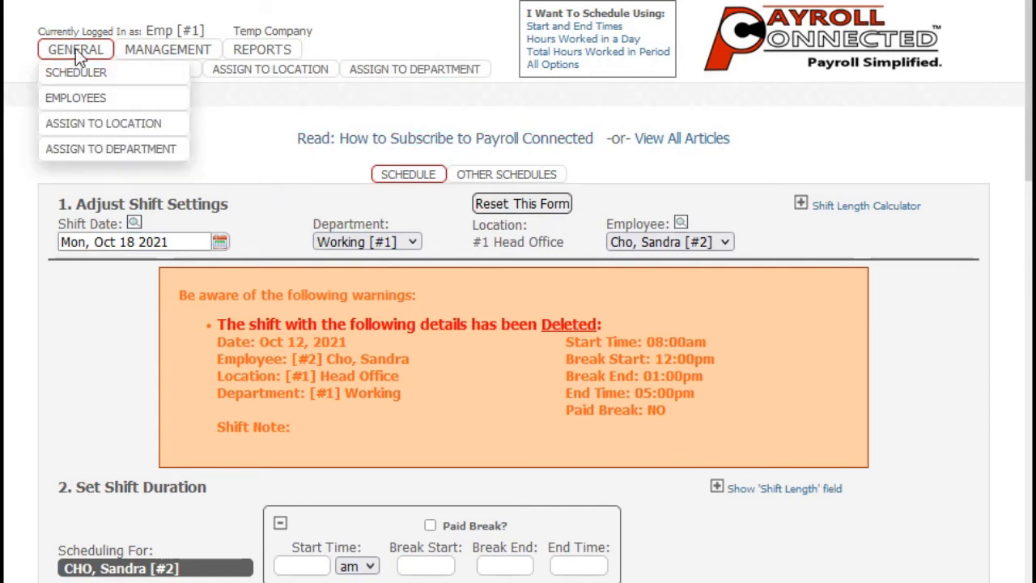
left_click(81, 104)
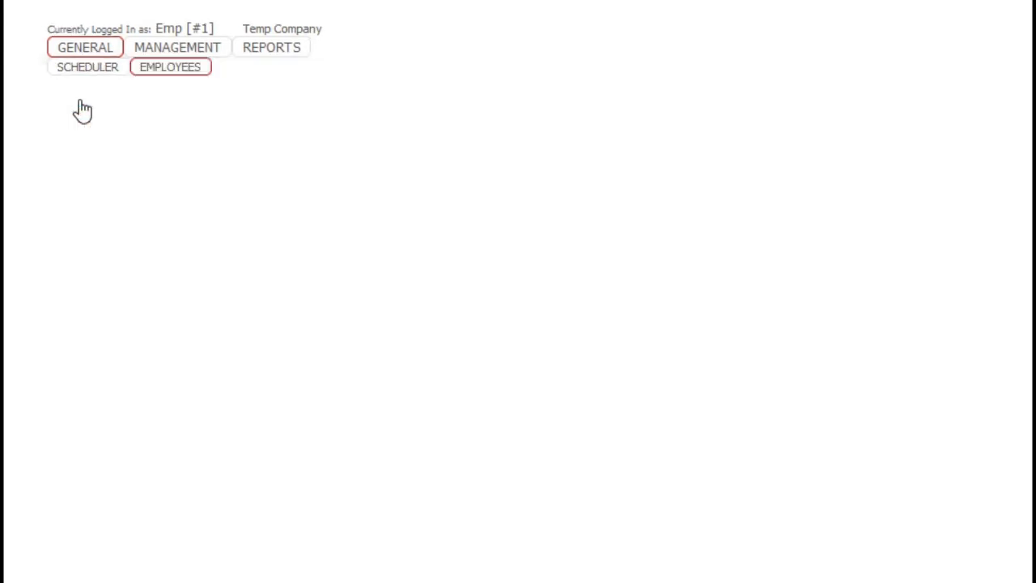
left_click(445, 123)
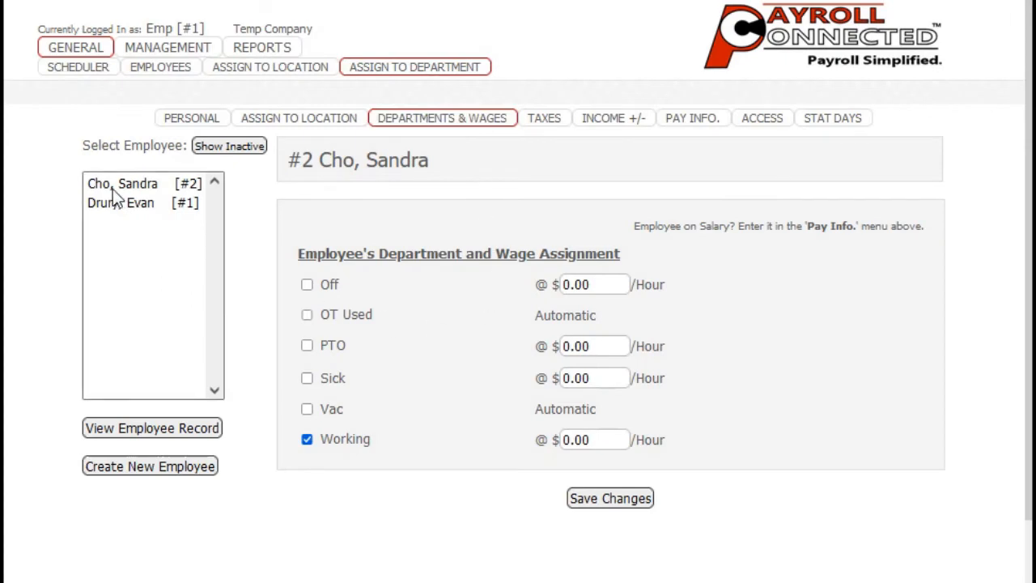
left_click(113, 186)
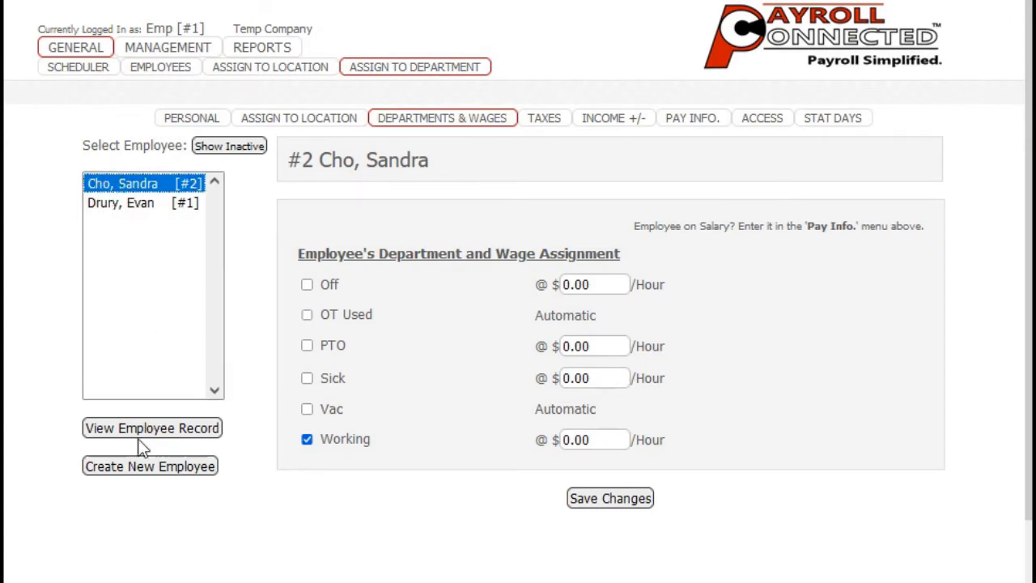
left_click(161, 438)
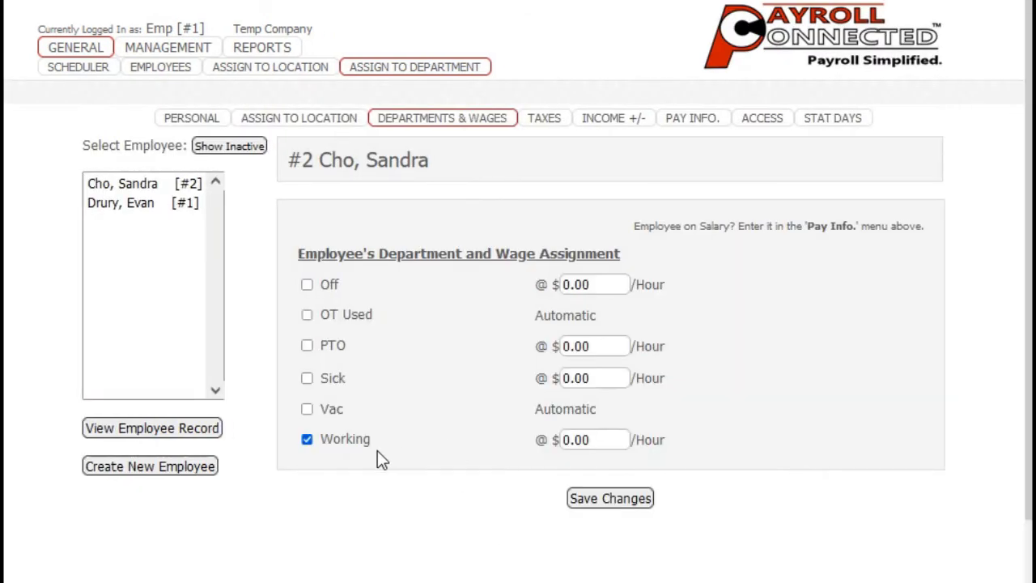
left_click(599, 438)
key("BackSpace")
type("15")
key("Return")
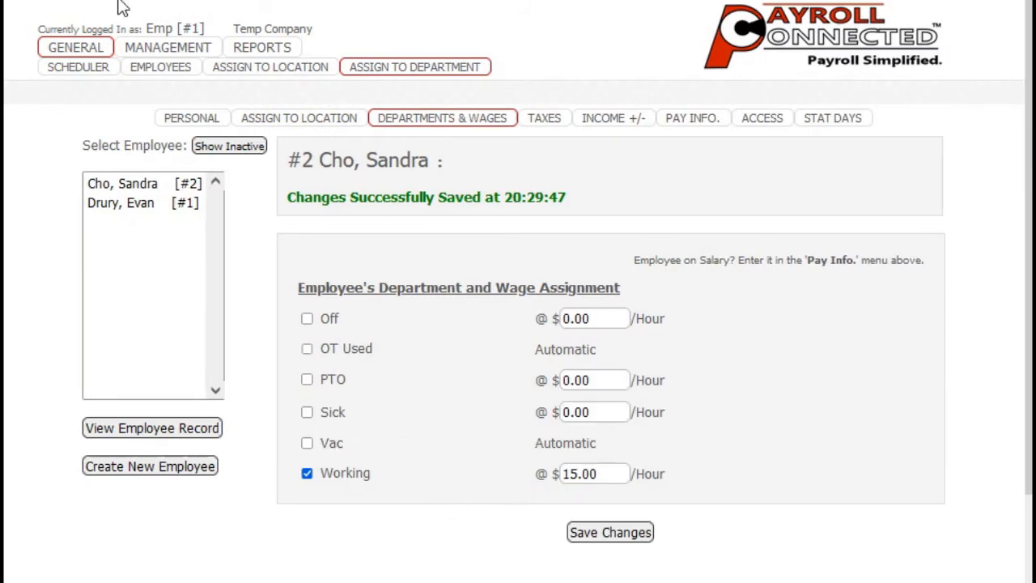
Return to the scheduler and set the shift date to Tue, Oct 12 2021
mouse_move(76, 49)
left_click(80, 72)
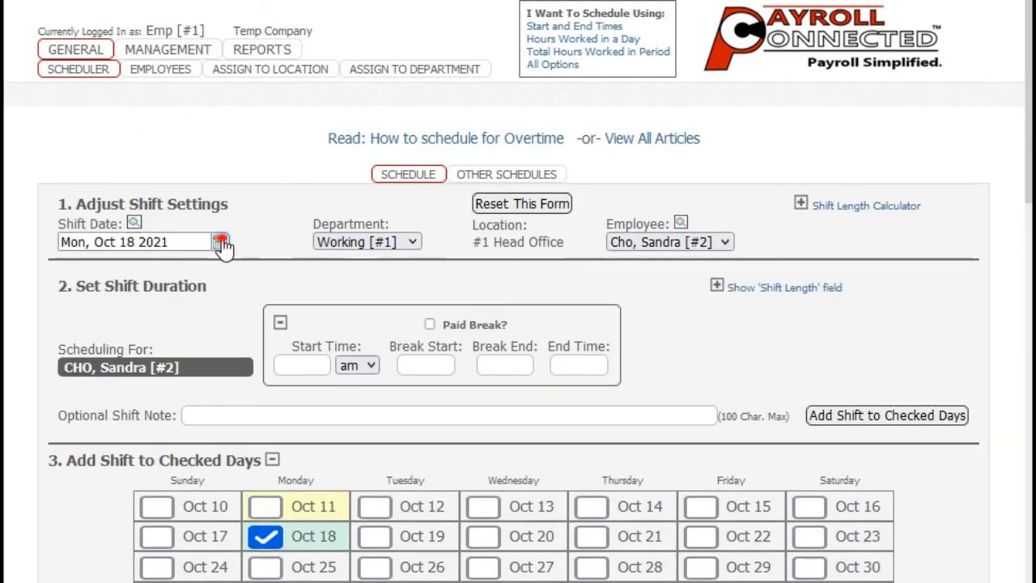
left_click(222, 243)
left_click(143, 366)
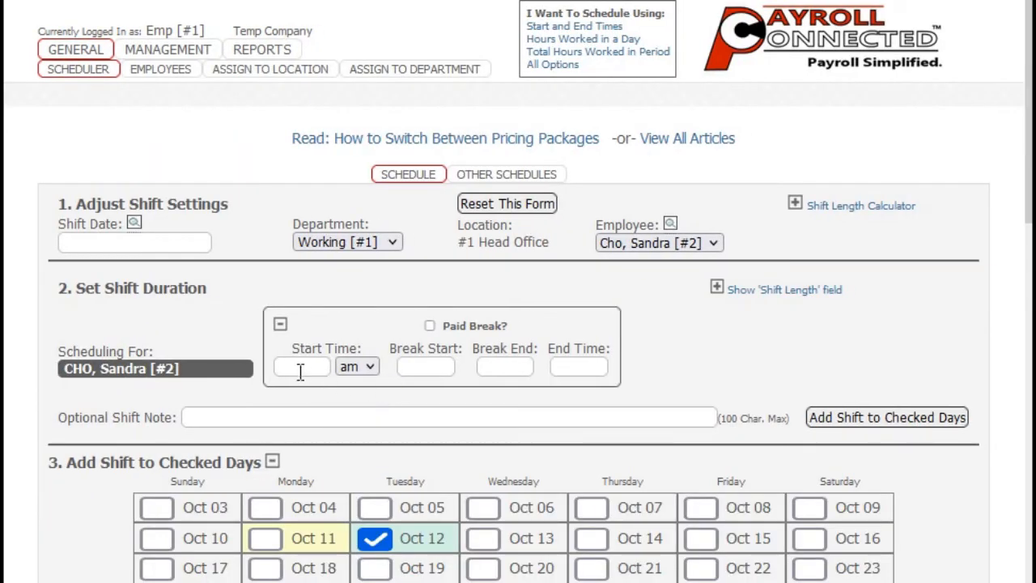
Set the shift duration to start at 8 am and end at 5, with a break from 12 to 1
left_click(309, 369)
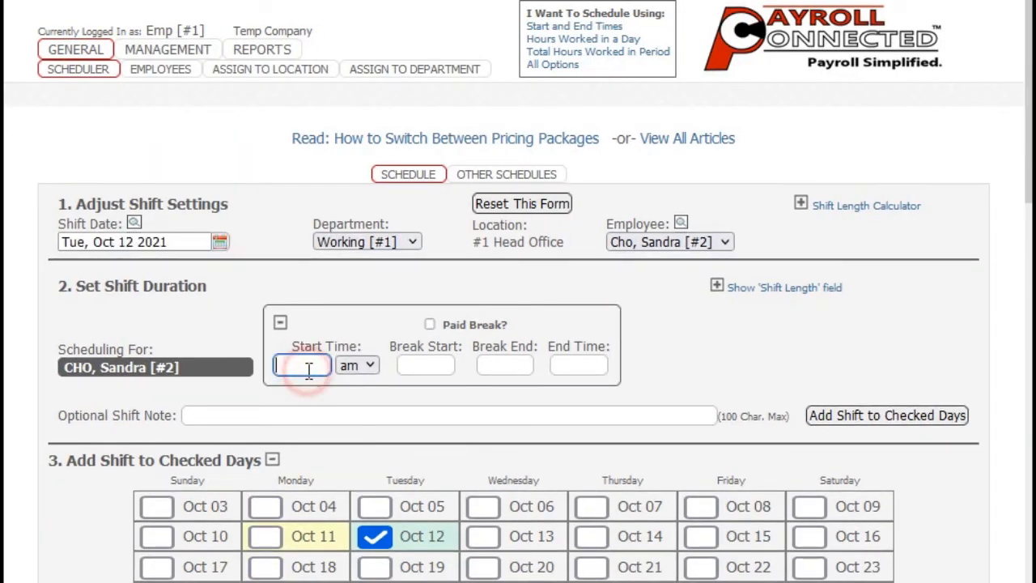
type("84")
key("Tab")
key("shift+Tab")
type("8")
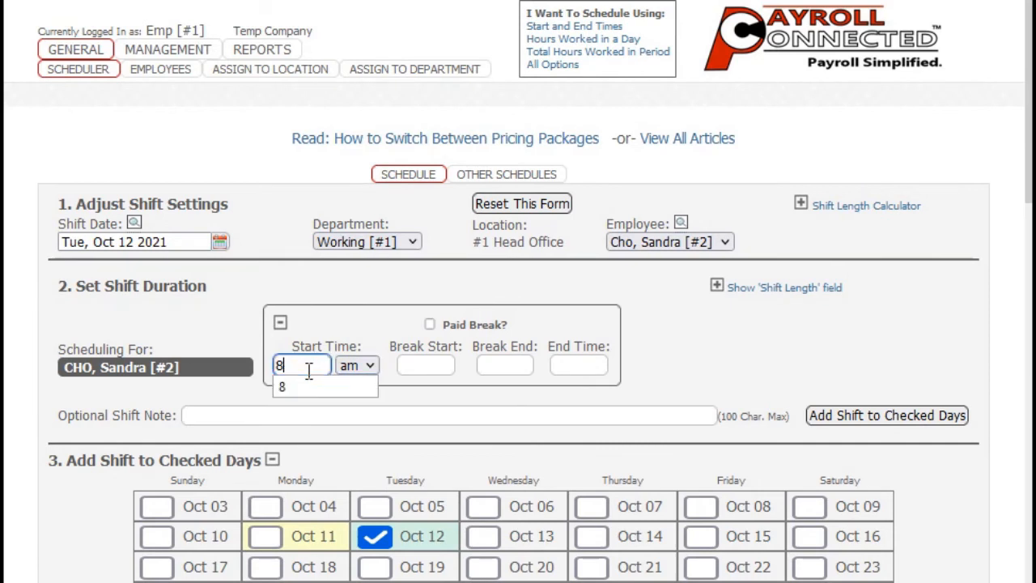
key("Tab")
key("Tab")
type("12")
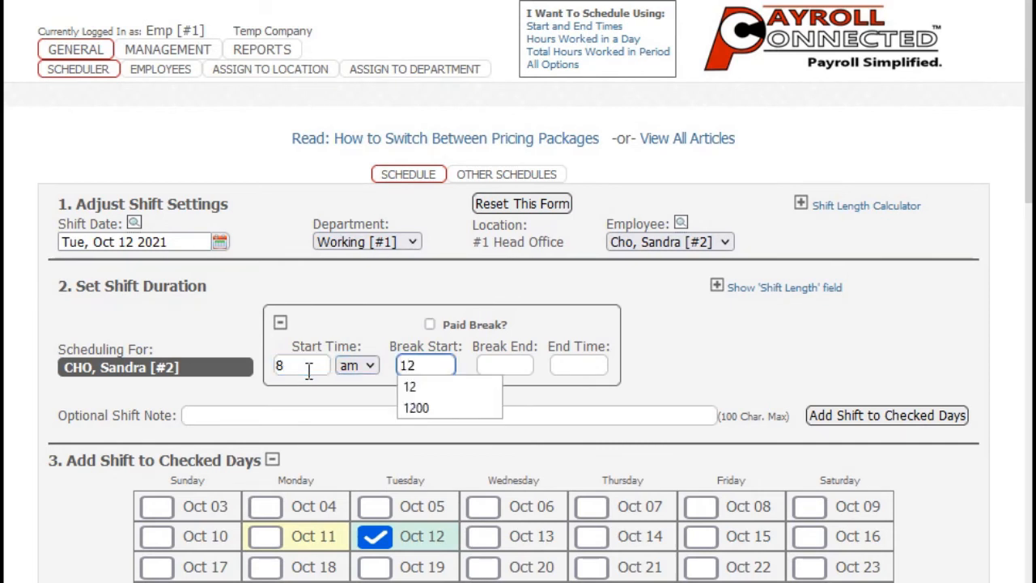
key("Tab")
type("1")
key("Tab")
type("5")
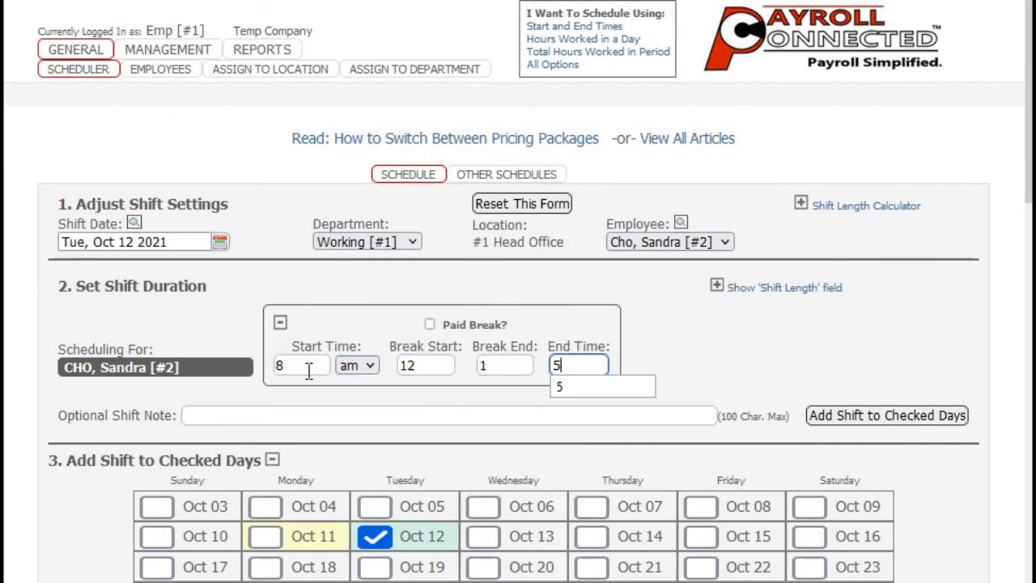
Include Oct 13 and Oct 14 alongside Oct 12, add the shift to these days and check the schedule calendar
left_click(472, 539)
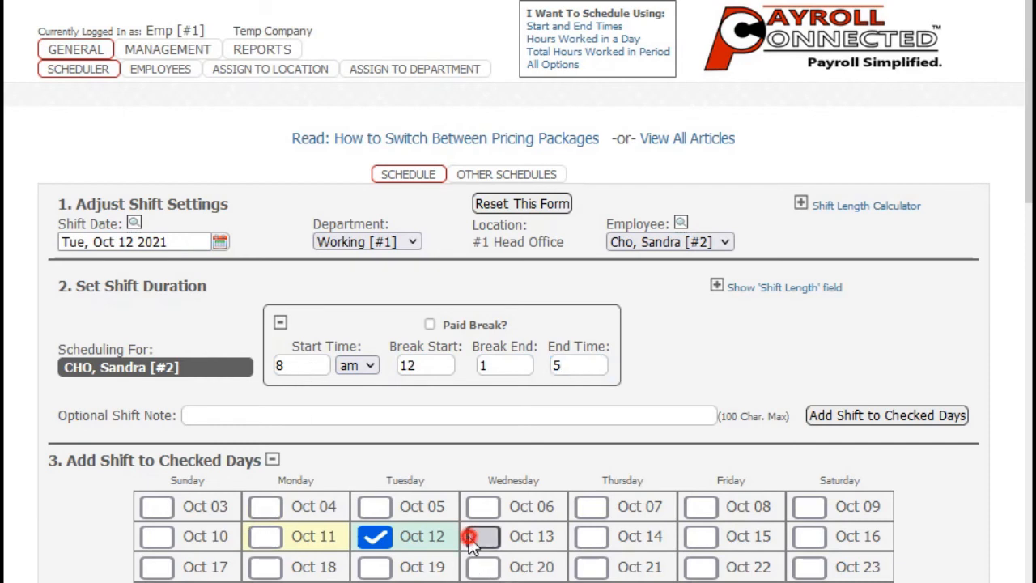
left_click(592, 540)
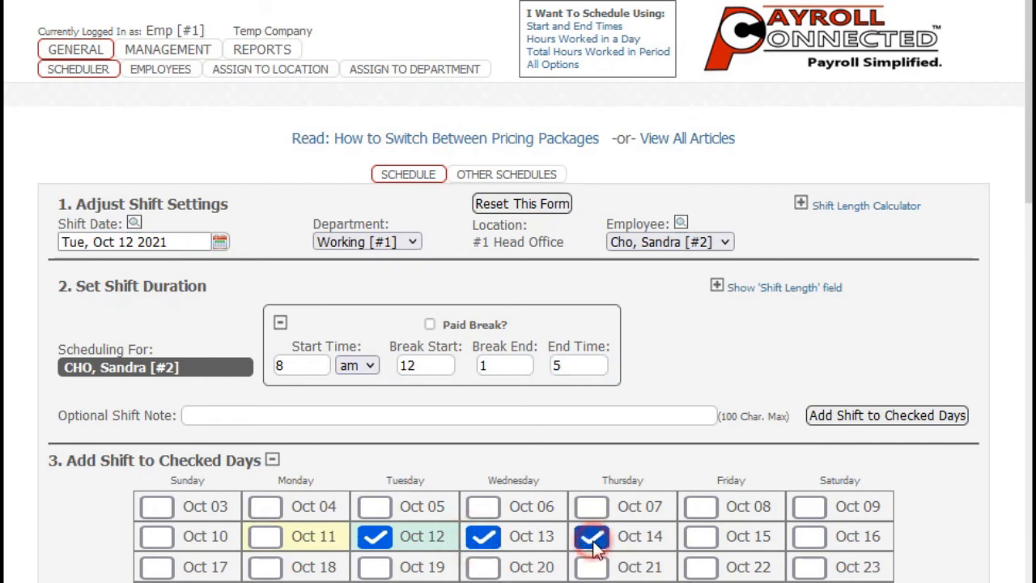
left_click(883, 423)
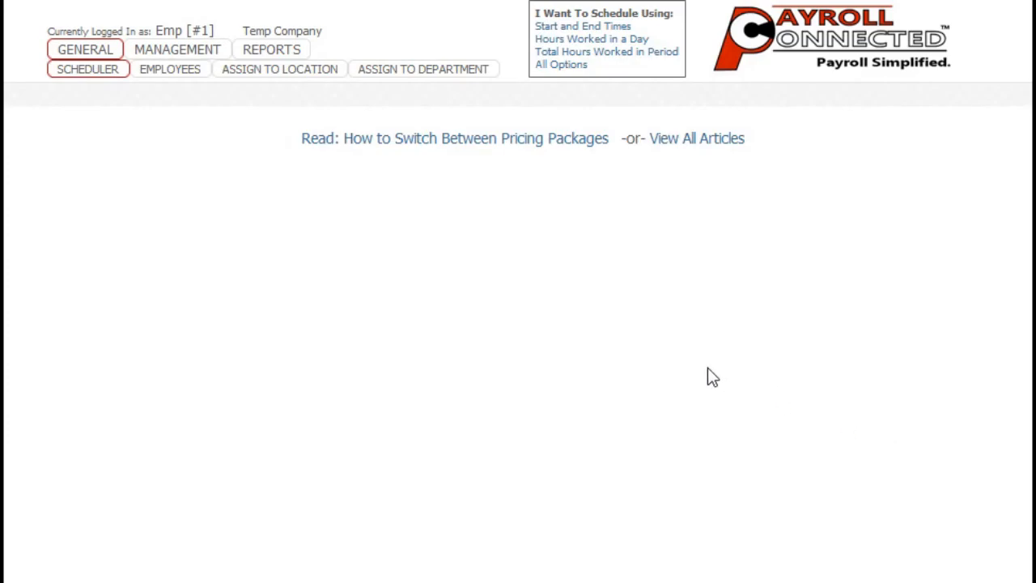
scroll(660, 298, "down", 10)
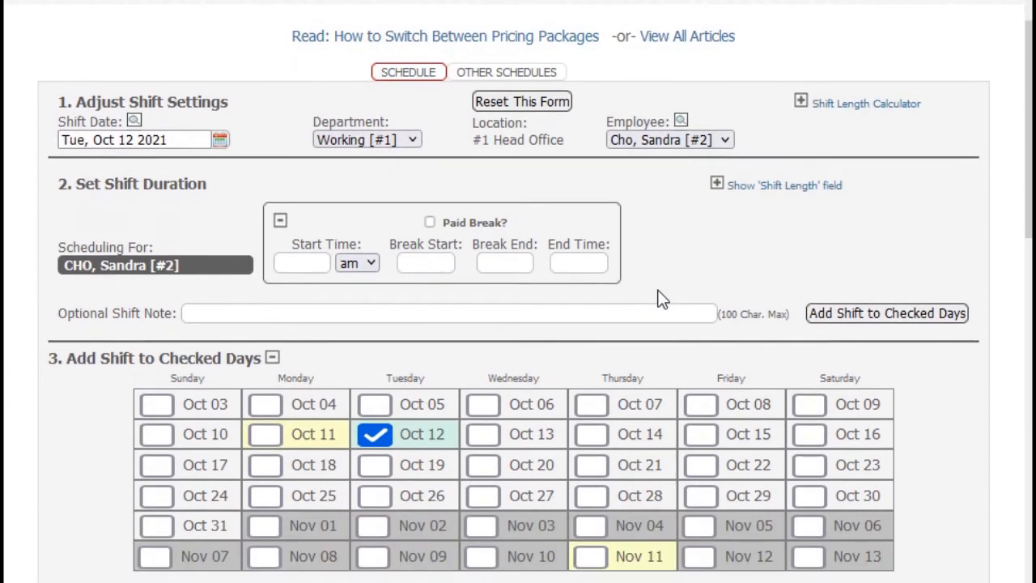
scroll(661, 297, "down", 1)
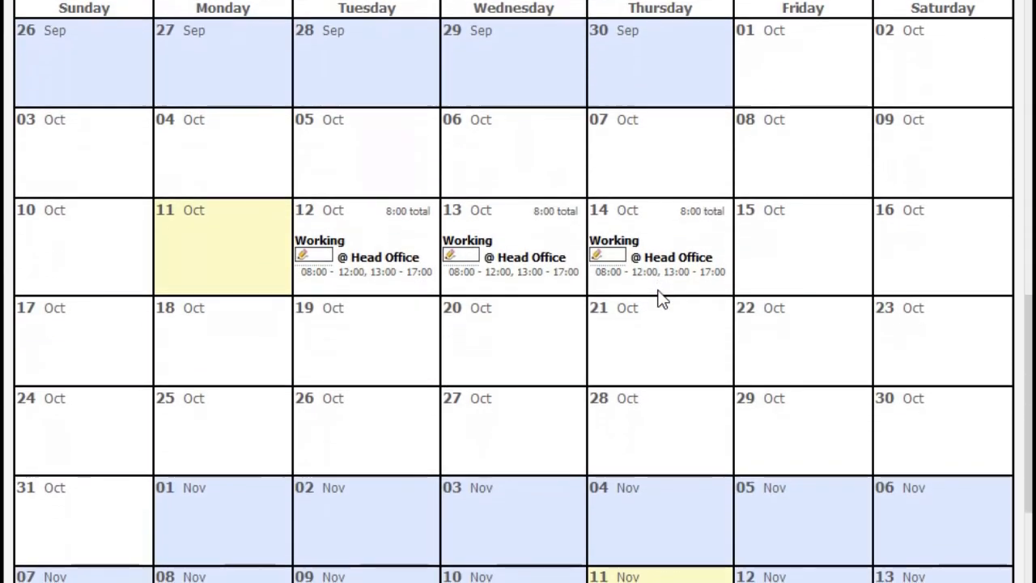
scroll(666, 227, "up", 12)
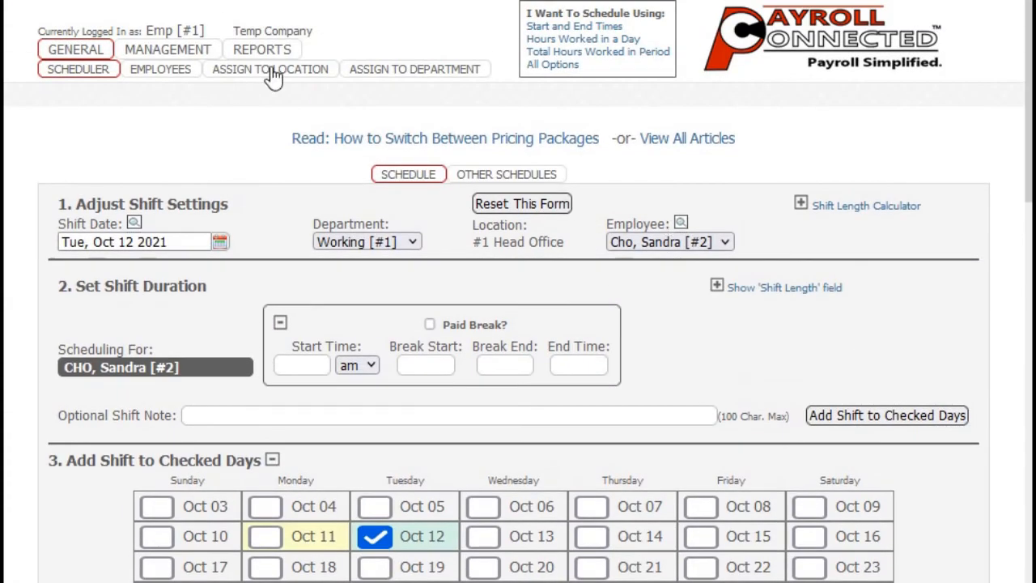
Prepare the payroll for the period ending Oct 18, 2021 and review the employee's sample pay slip, then close it
mouse_move(202, 54)
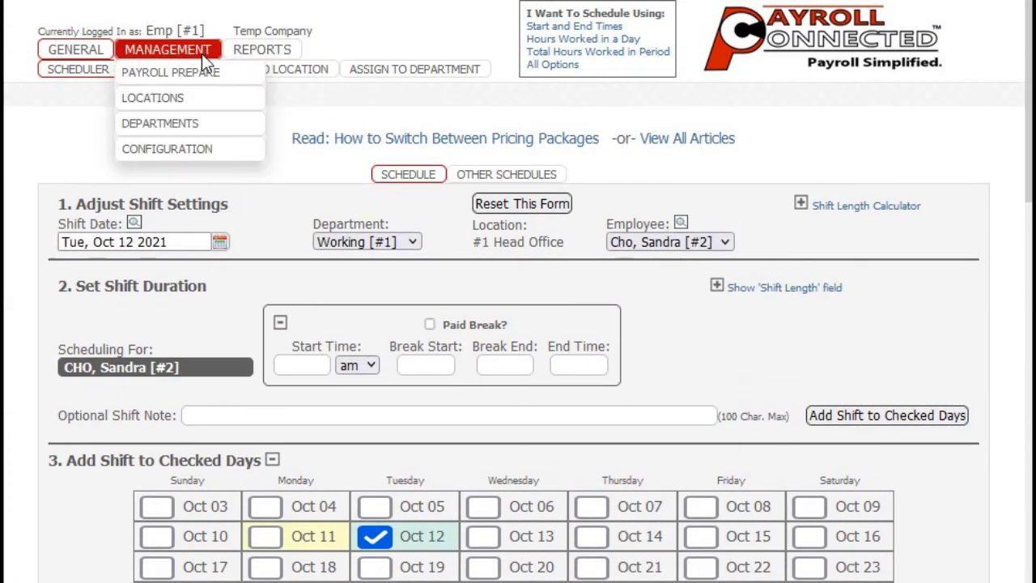
left_click(204, 77)
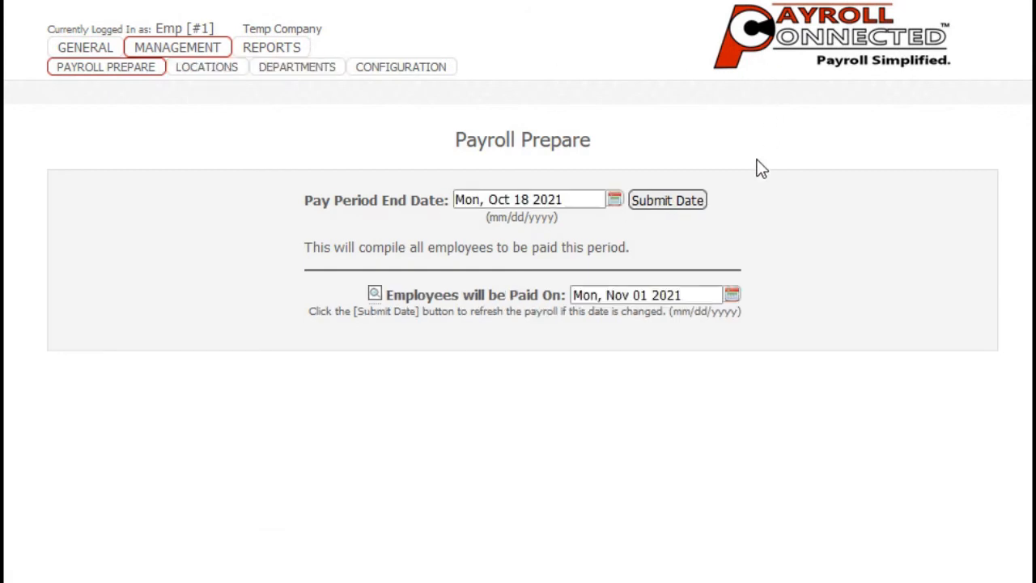
left_click(681, 202)
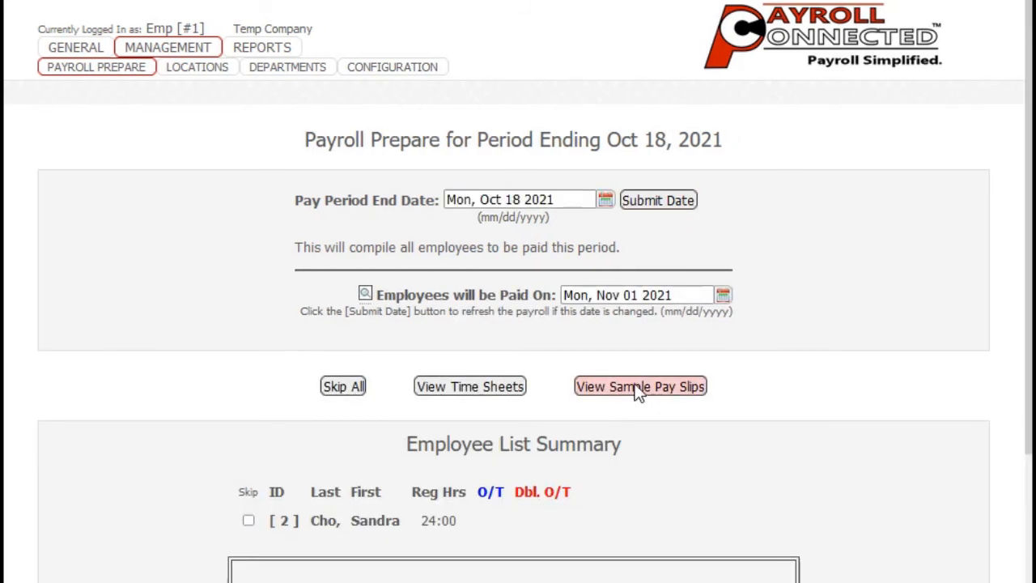
left_click(636, 389)
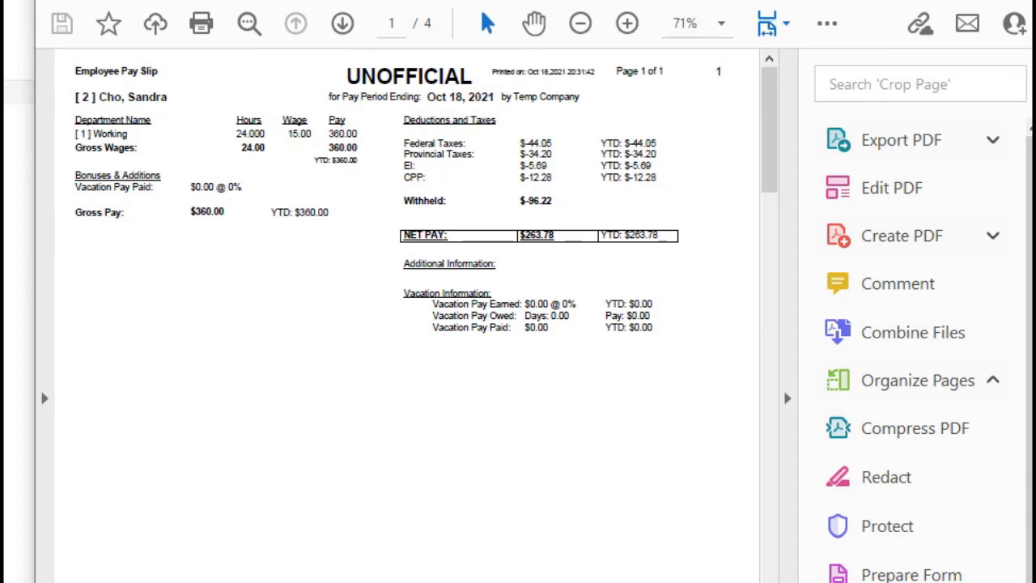
left_click(826, 2)
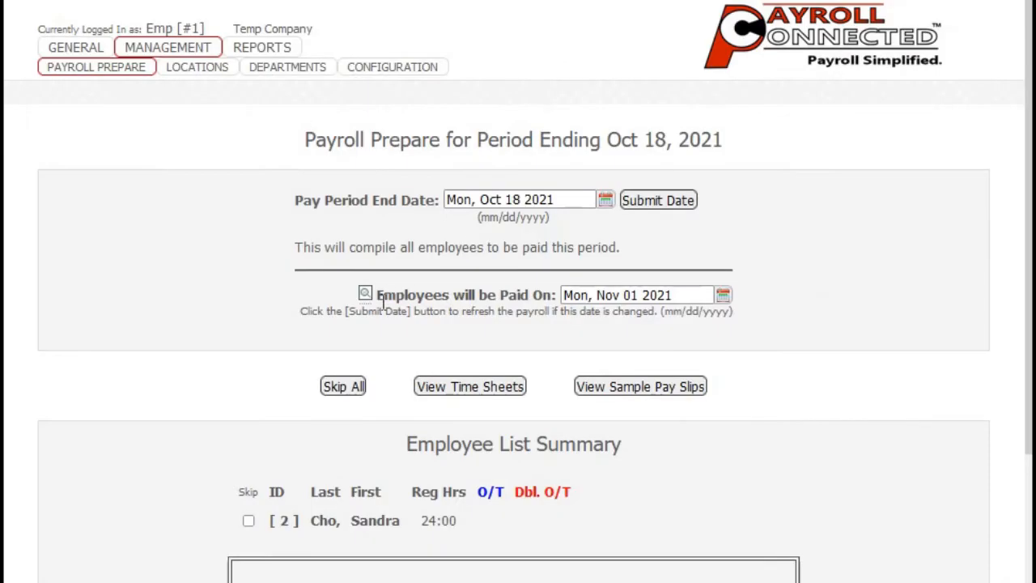